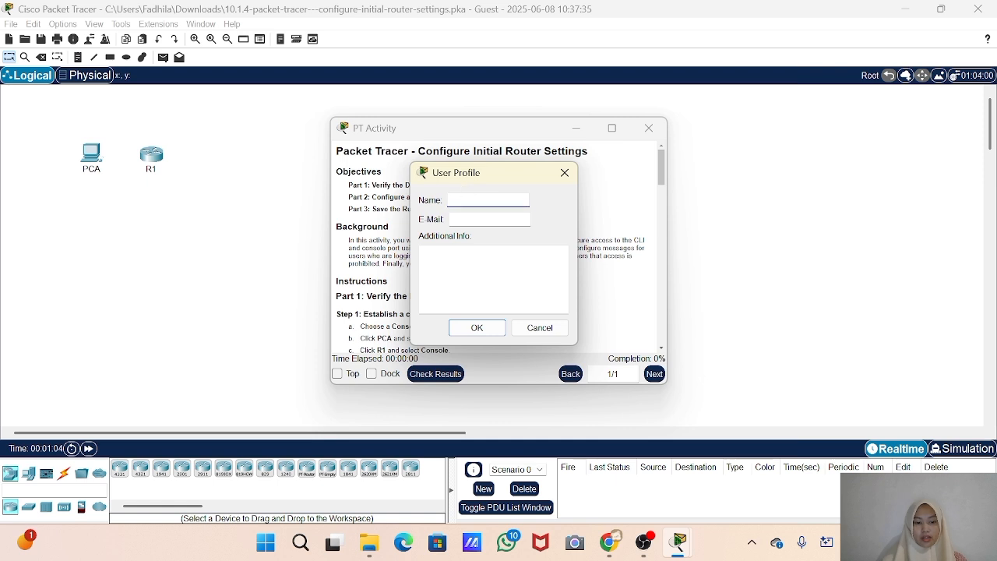
Complete the user profile with the full name, e-mail address and identification number, and dock the activity instructions in the main window
text(fad)
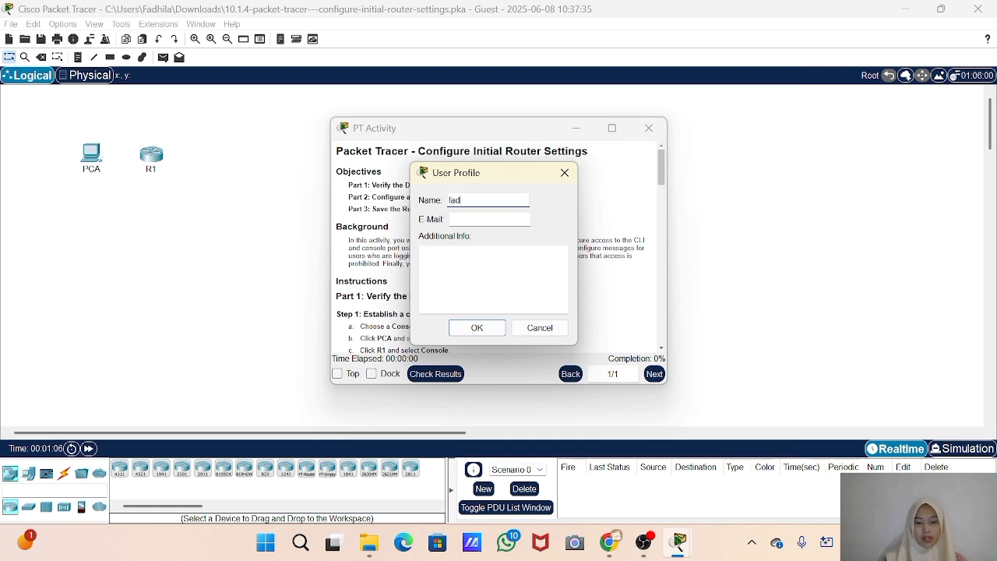
text(hila az)
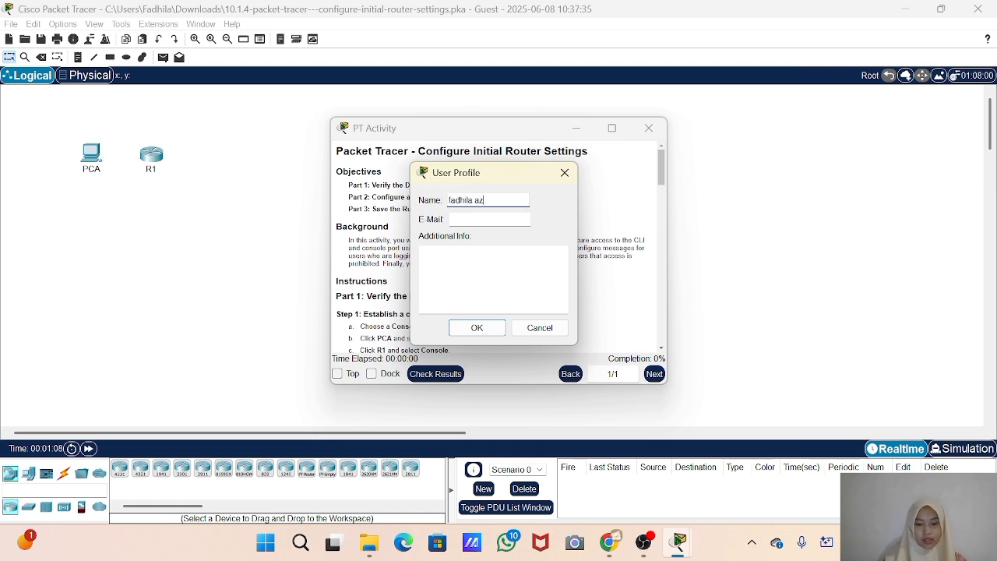
text(liana)
click(452, 219)
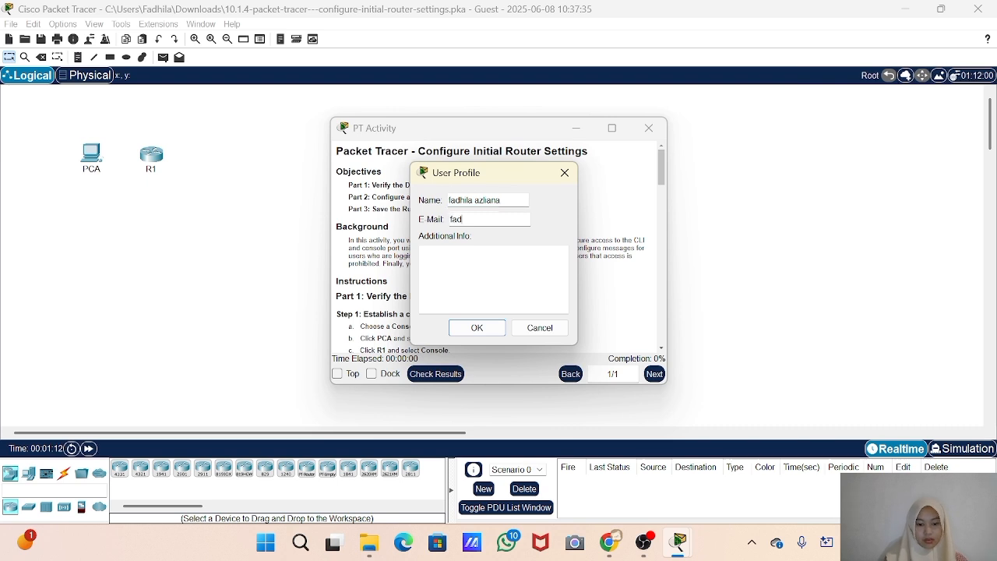
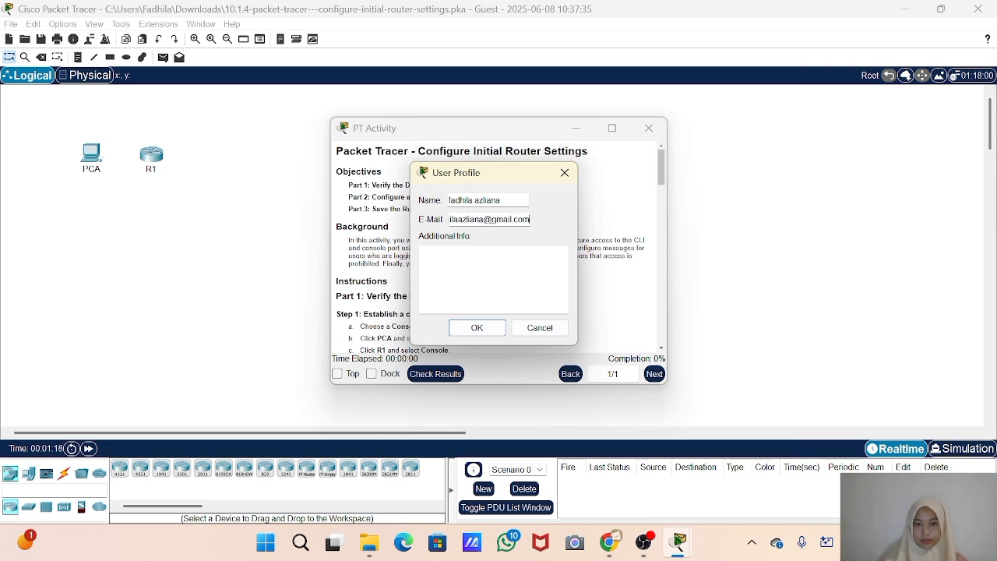
key(Tab)
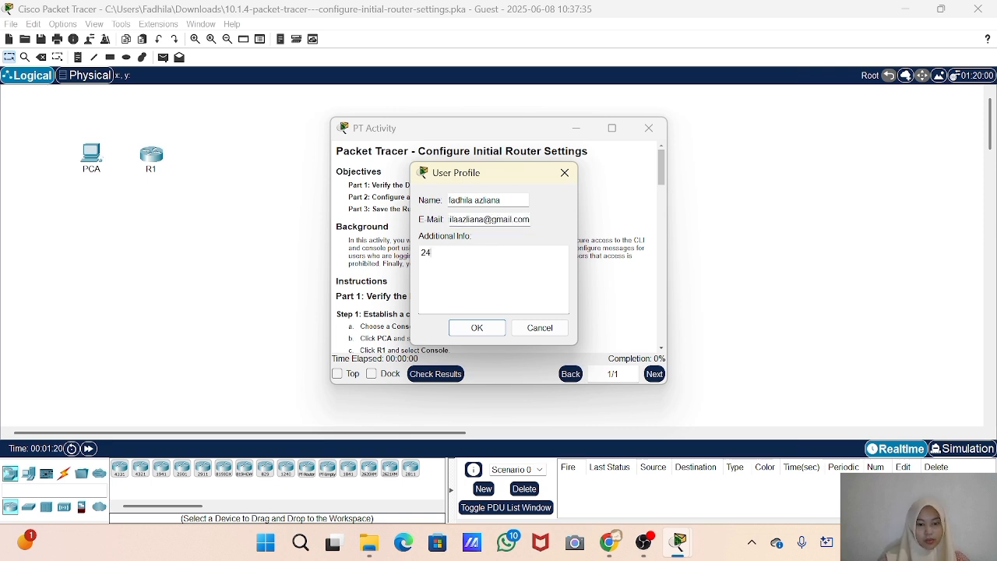
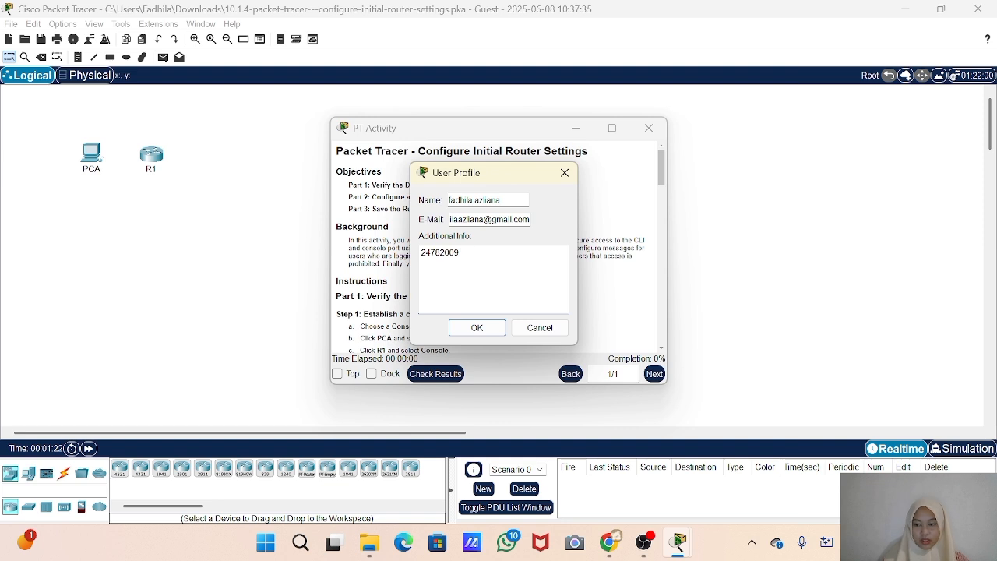
click(486, 330)
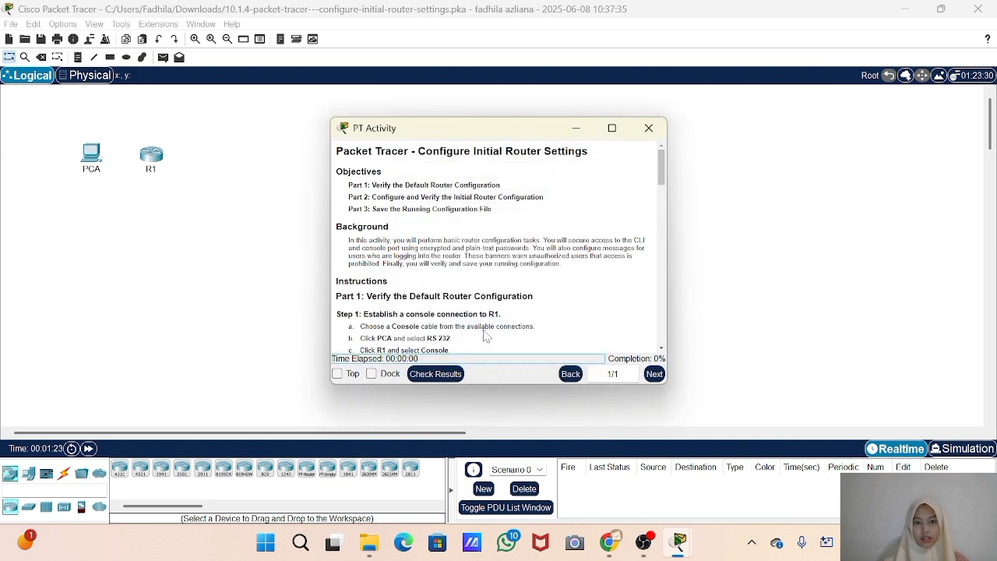
click(381, 377)
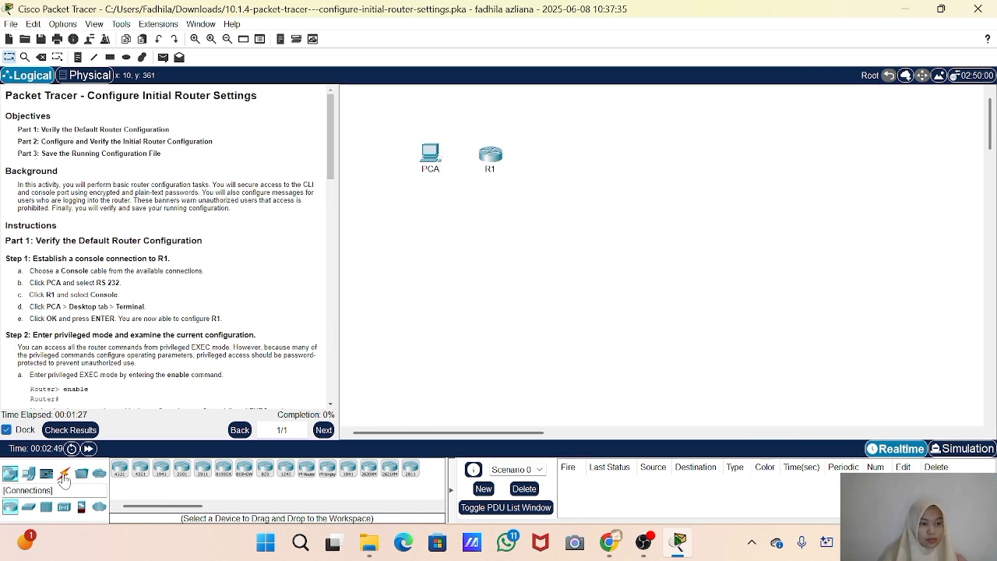
Connect PCA's RS 232 port to R1's Console port with a console cable
click(64, 475)
click(140, 470)
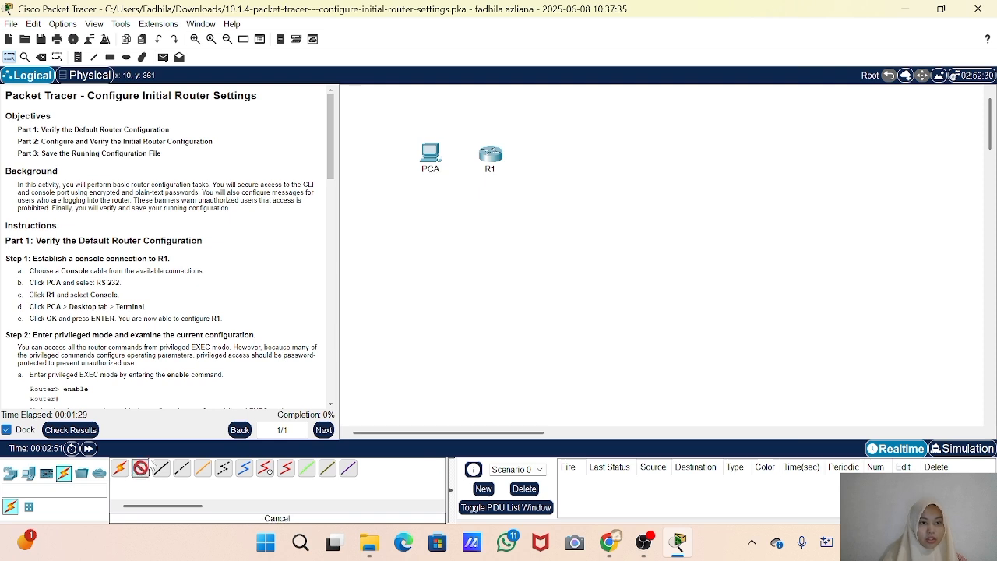
click(433, 163)
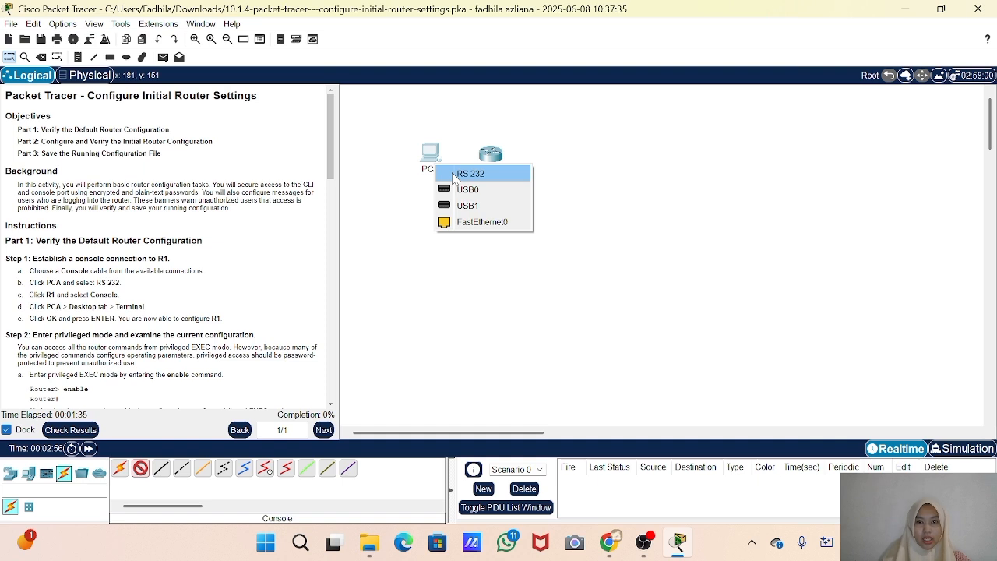
click(454, 175)
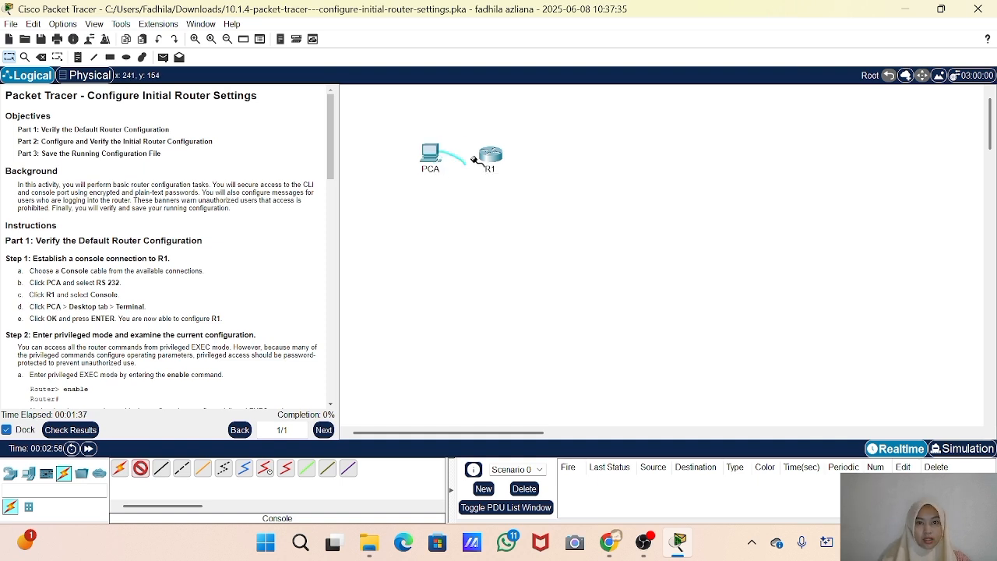
click(491, 160)
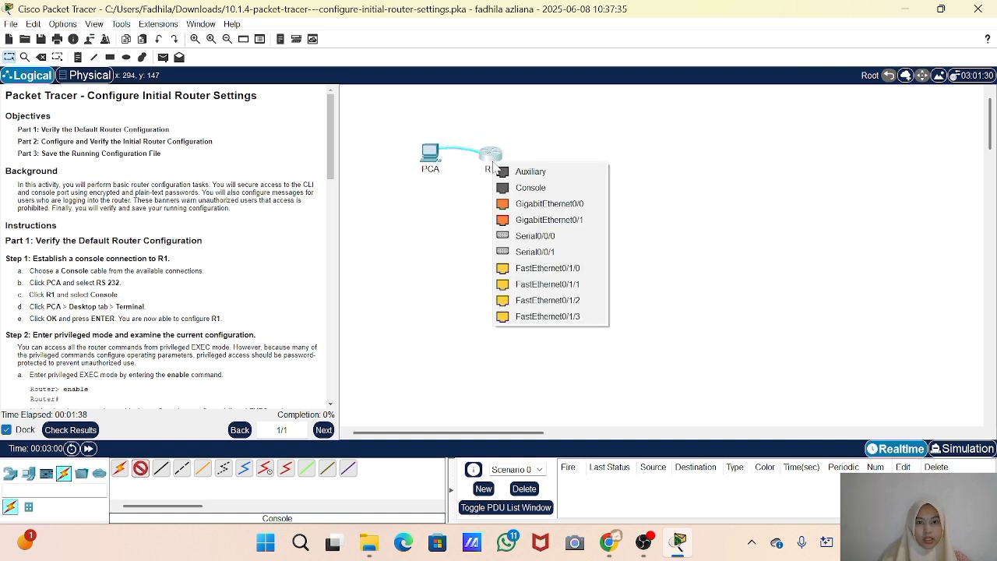
click(524, 188)
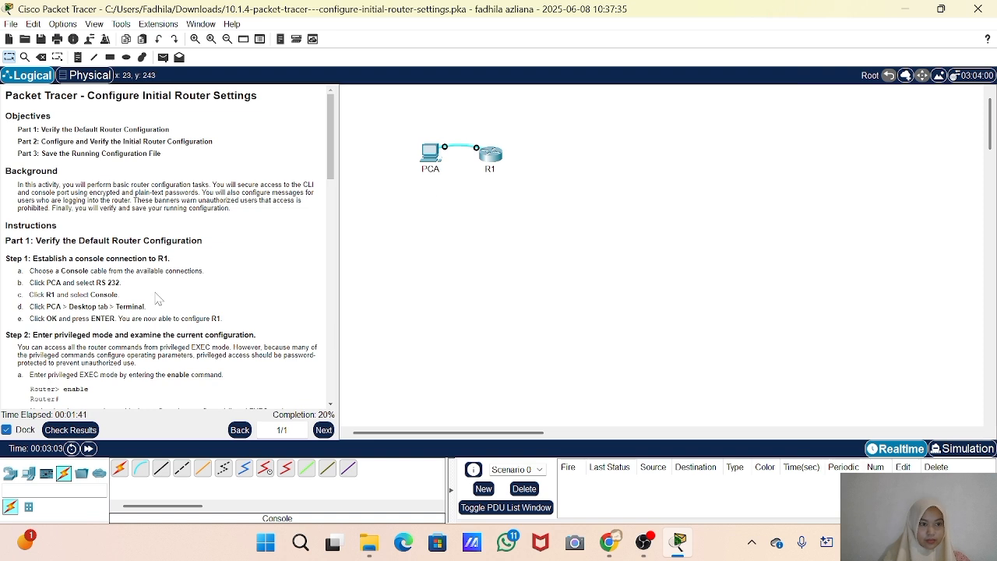
Open PCA's Terminal with the default port configuration and start the console session on R1
scroll(156, 298, down, 1)
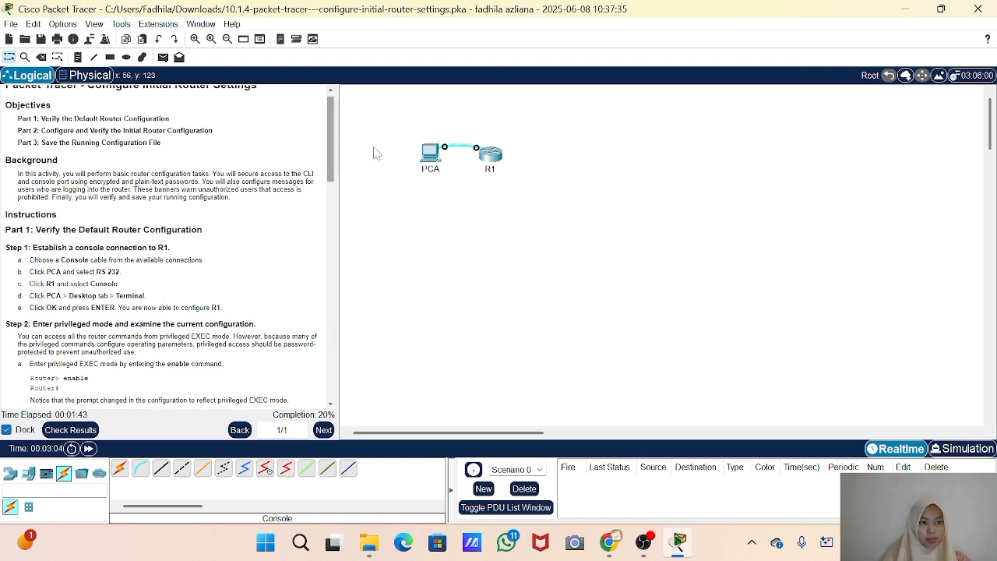
click(431, 153)
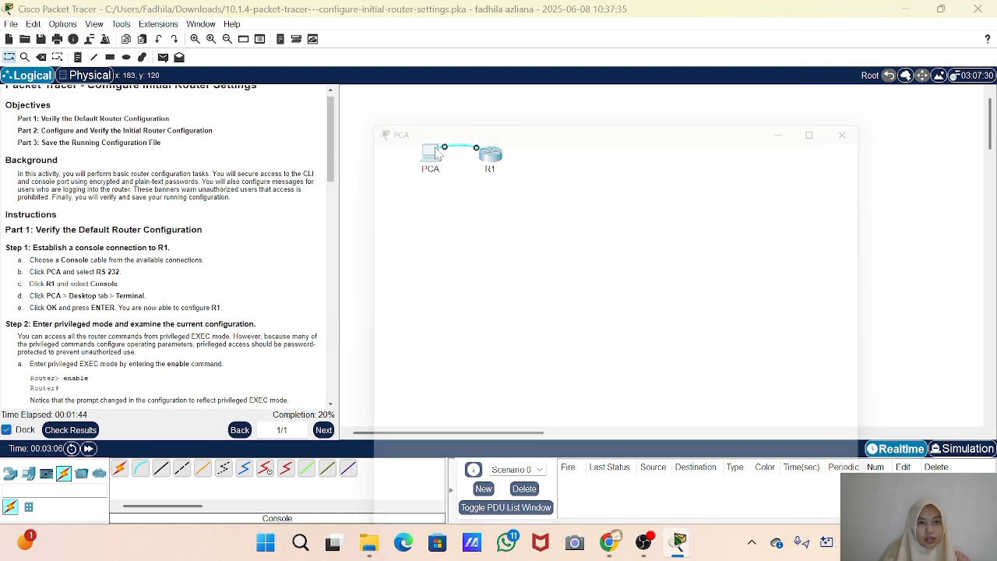
click(456, 36)
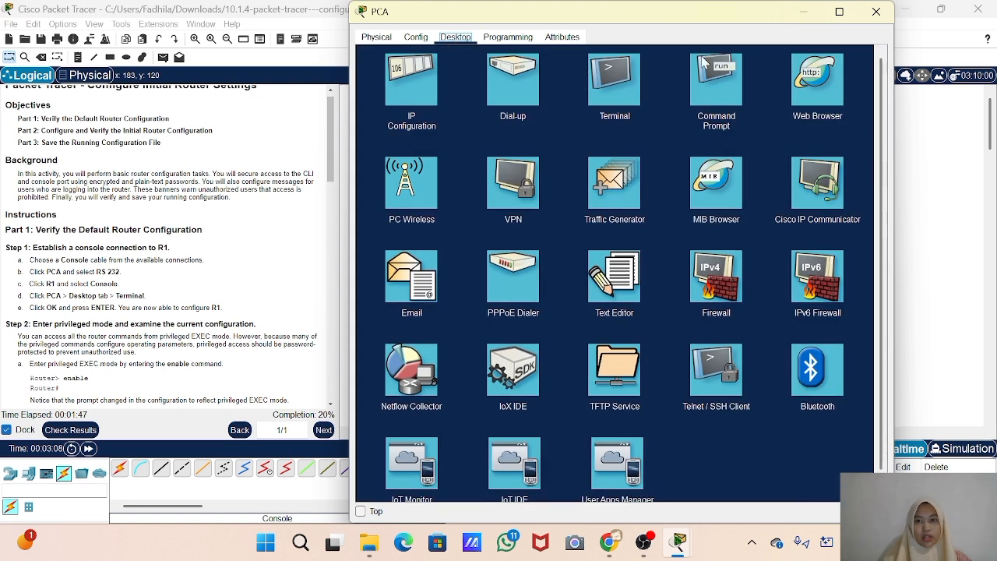
click(621, 95)
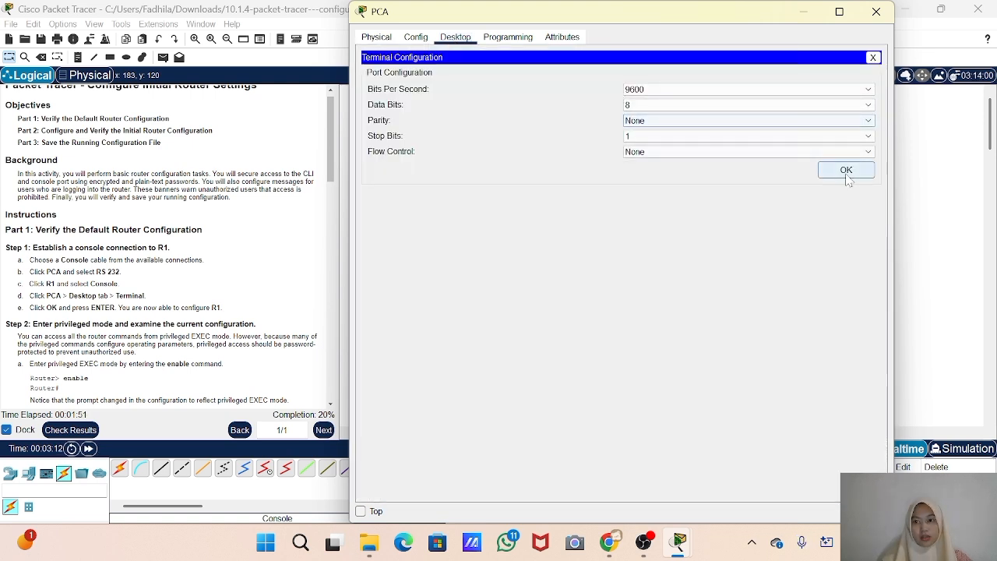
click(846, 170)
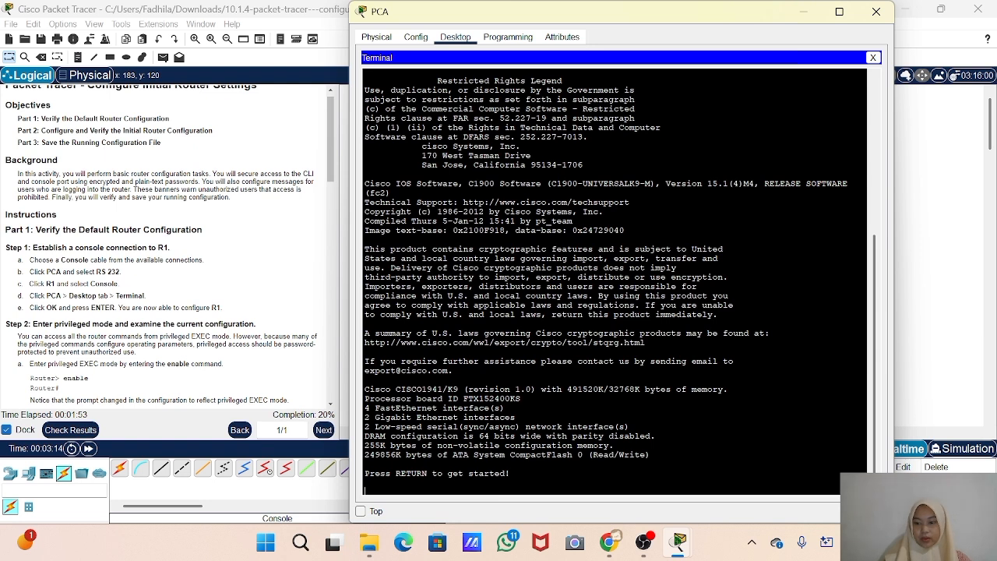
key(Return)
Enter privileged EXEC mode on the router with the ena command
scroll(111, 319, down, 3)
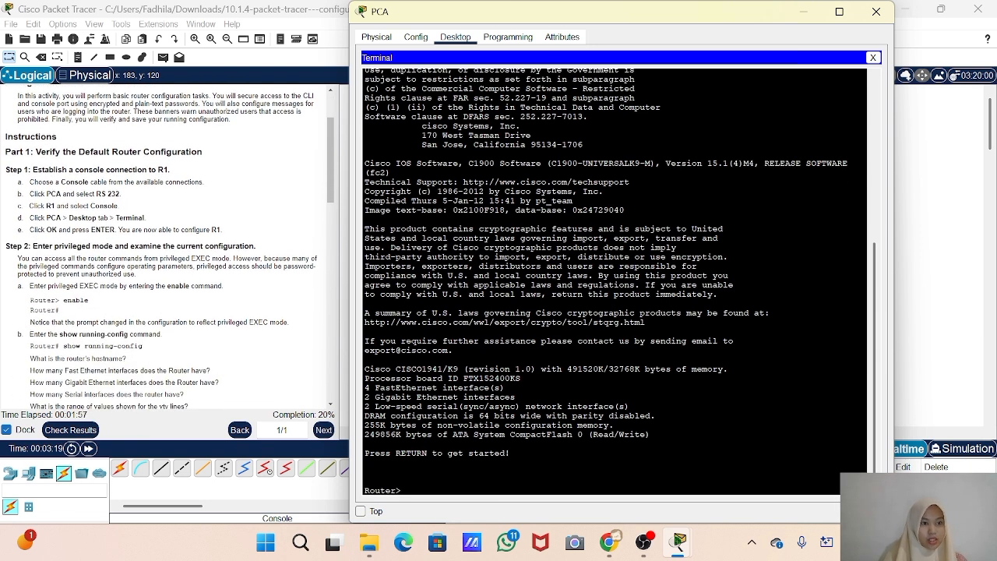
scroll(111, 321, down, 1)
text(ena)
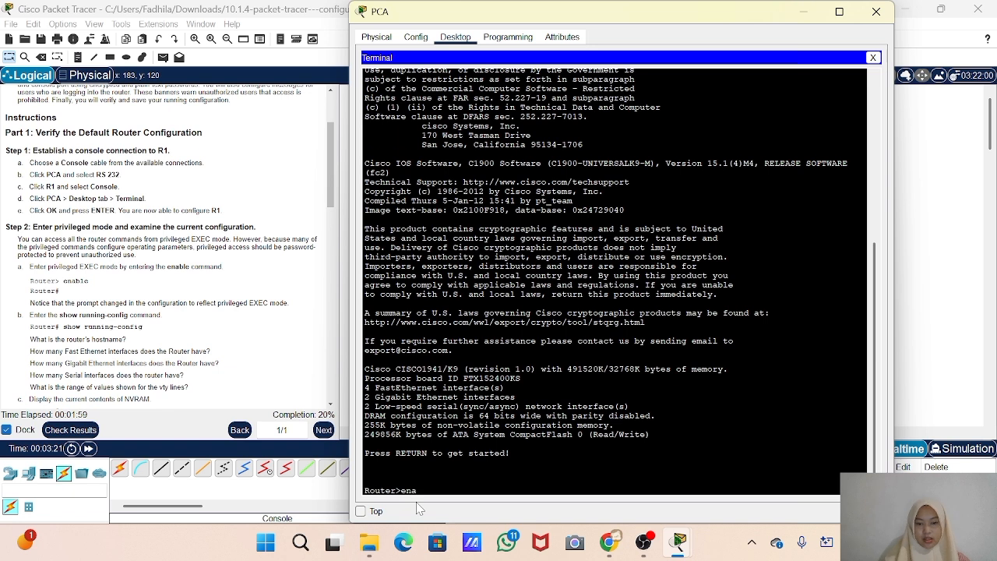
key(Return)
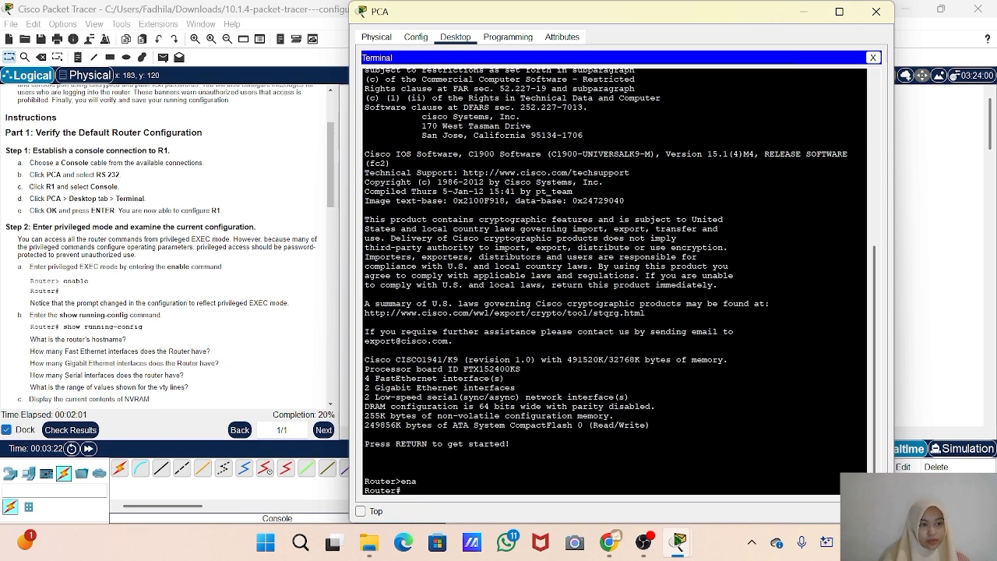
Run show running-config on the router and page through the output to its end
scroll(165, 249, down, 3)
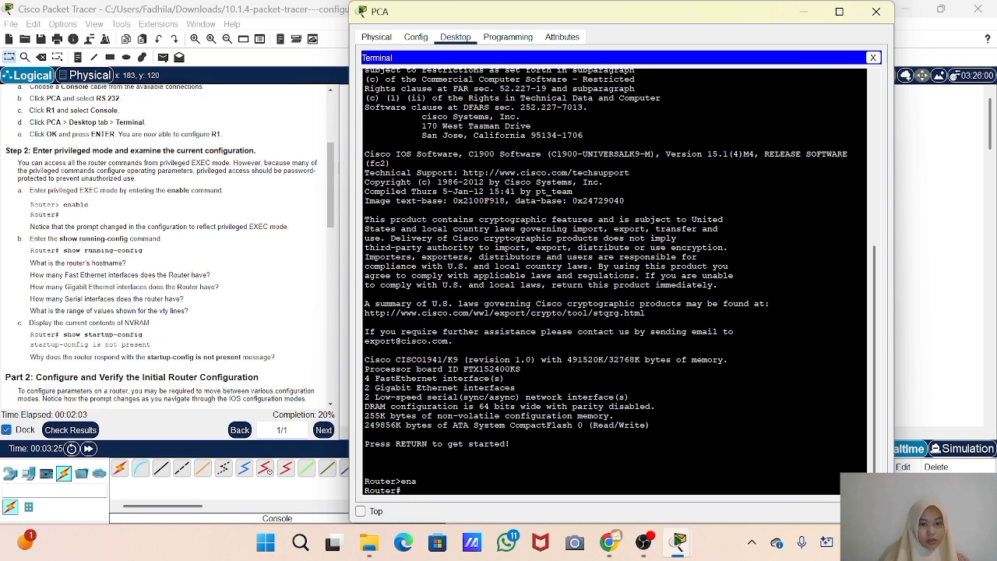
text(sh)
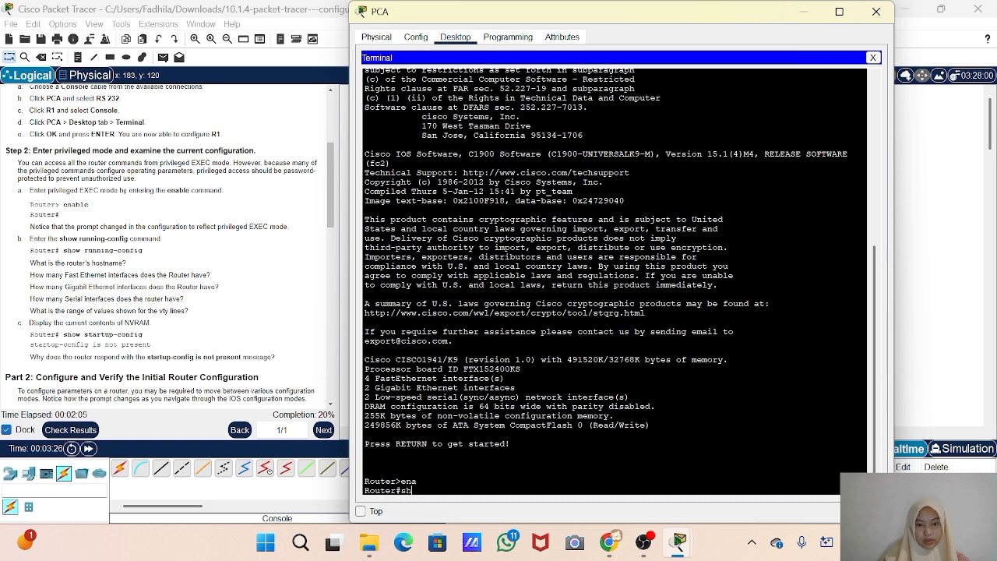
text(ow)
key(Tab)
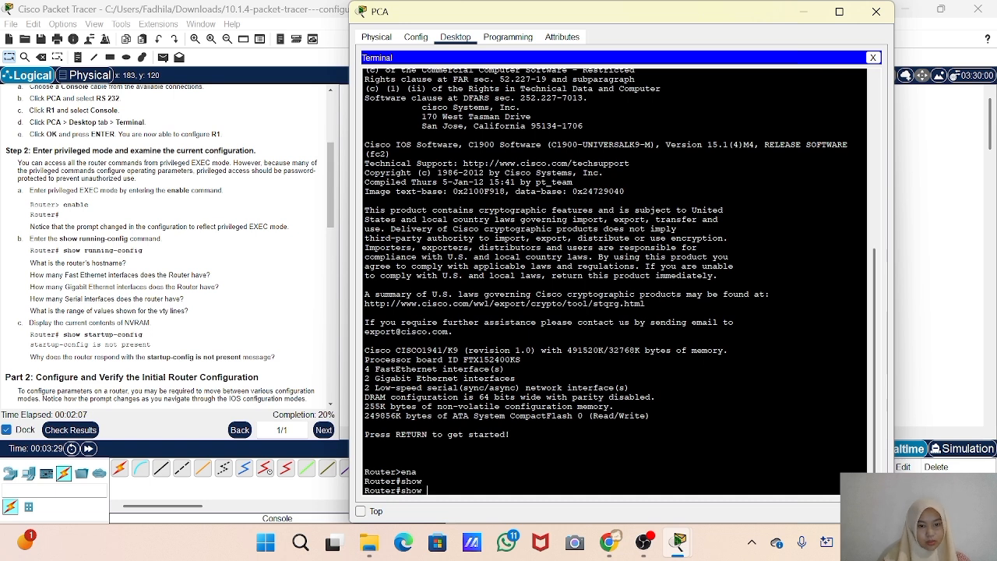
text(ru)
key(Tab)
key(Return)
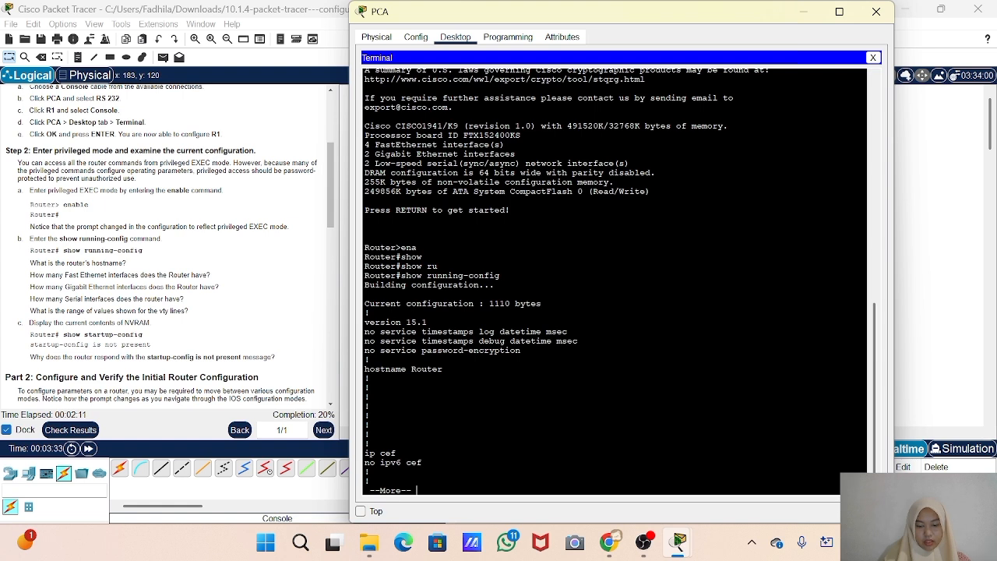
key(space)
key(space)
key(space)
key(space)
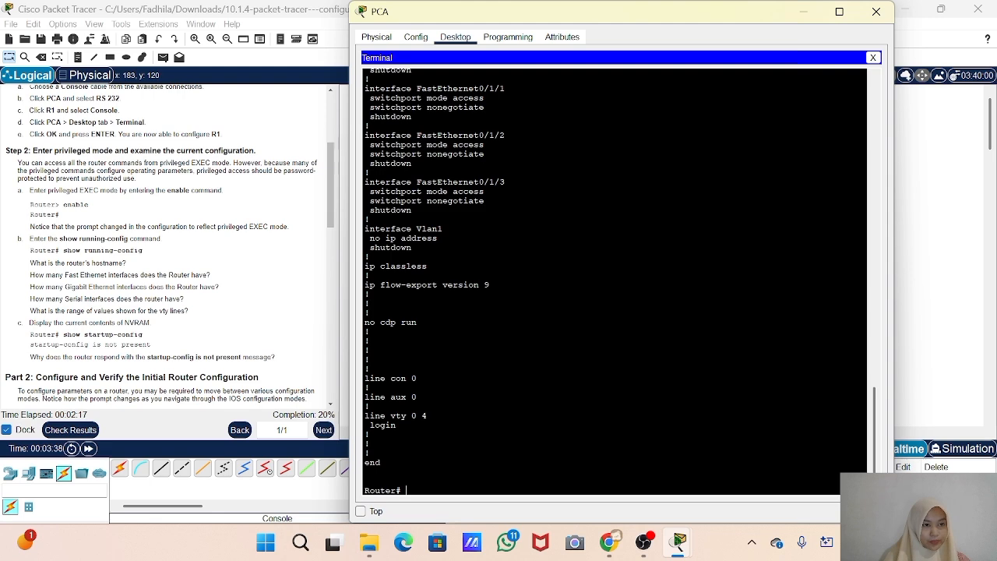
Examine the running configuration's hostname, interfaces and vty lines, and read the activity's instructions for configuring and verifying R1's initial settings
scroll(615, 280, up, 15)
scroll(615, 280, up, 10)
scroll(615, 281, down, 20)
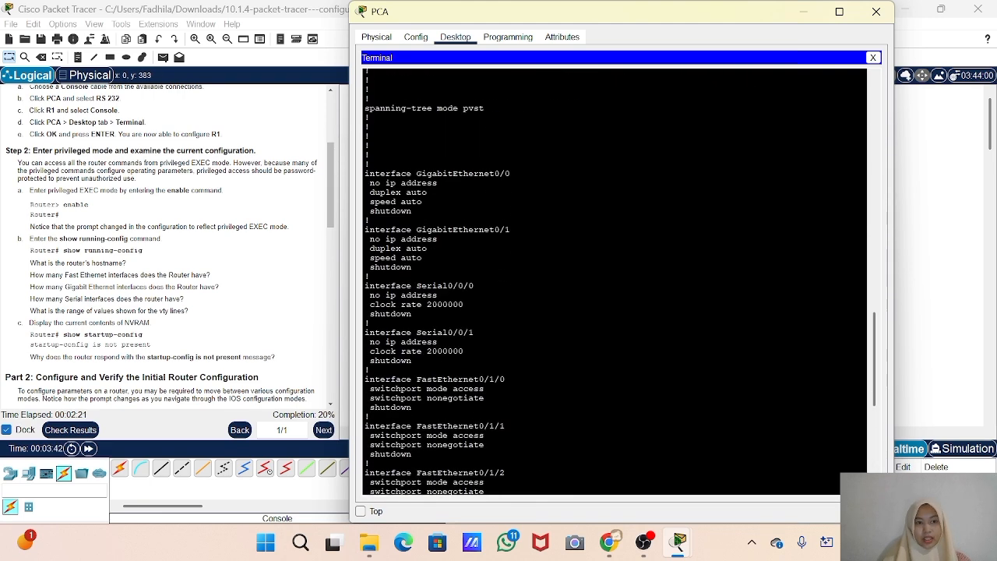
scroll(616, 281, down, 12)
scroll(156, 329, down, 5)
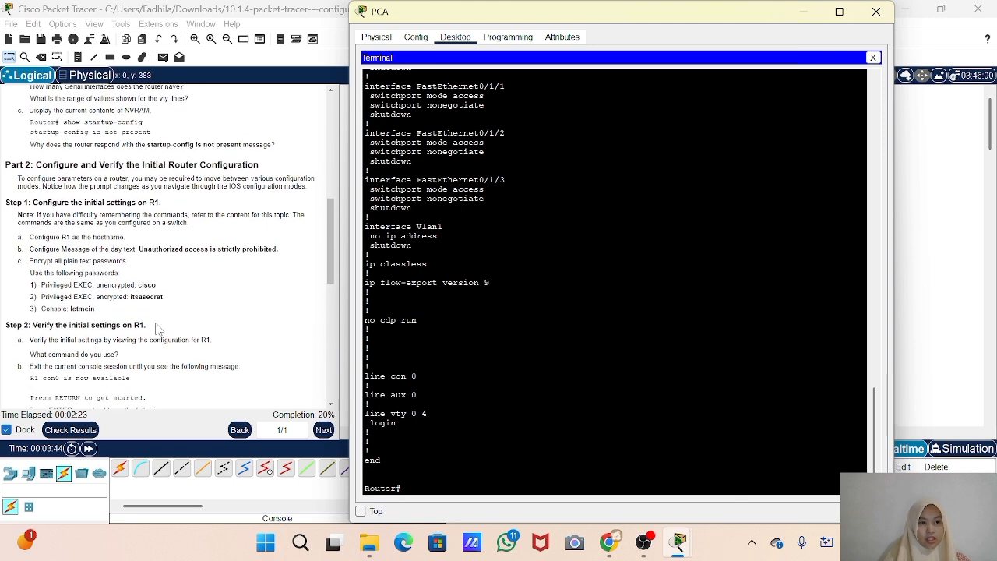
scroll(156, 329, down, 6)
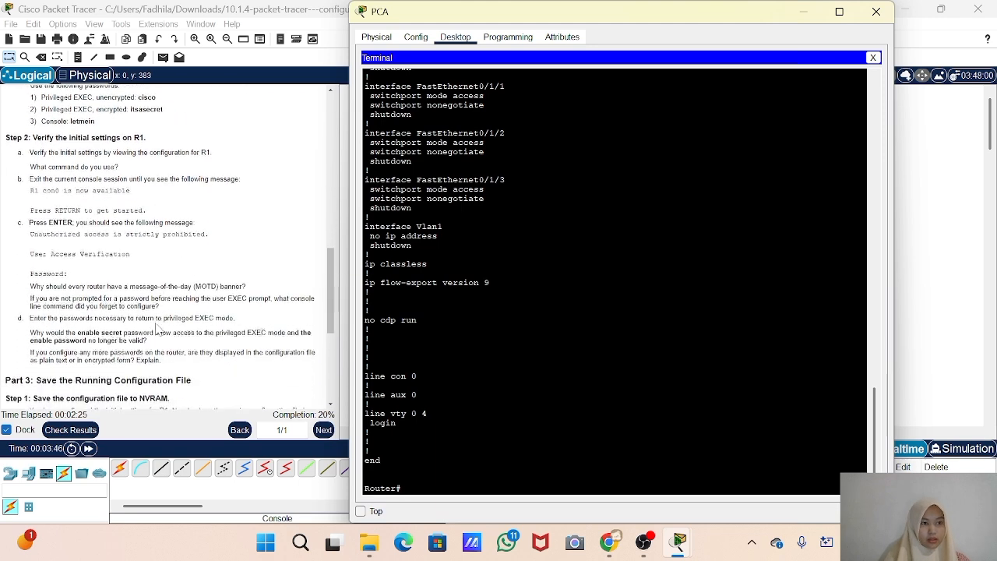
scroll(156, 329, up, 5)
scroll(155, 329, up, 2)
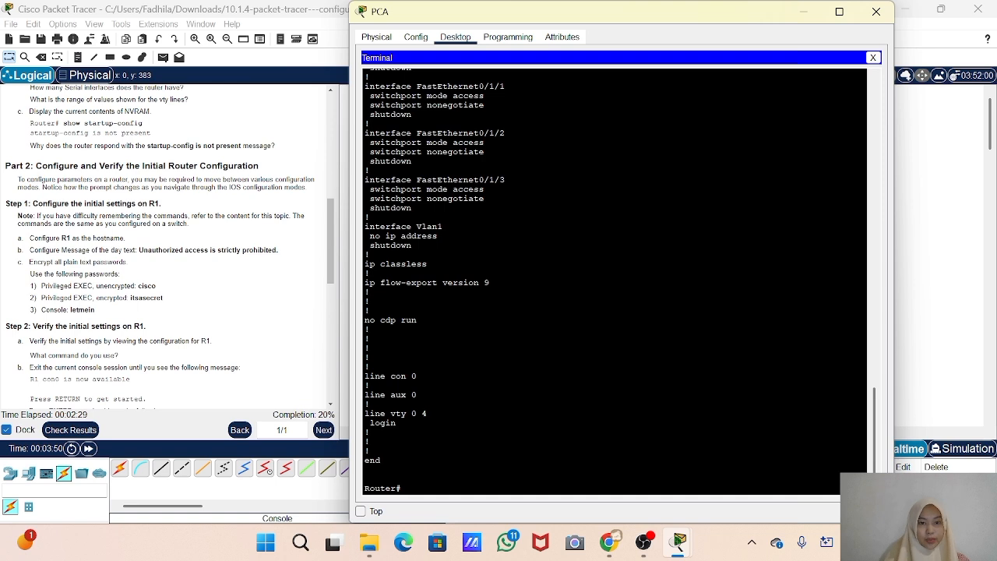
scroll(616, 280, up, 16)
scroll(615, 280, up, 5)
scroll(615, 280, down, 19)
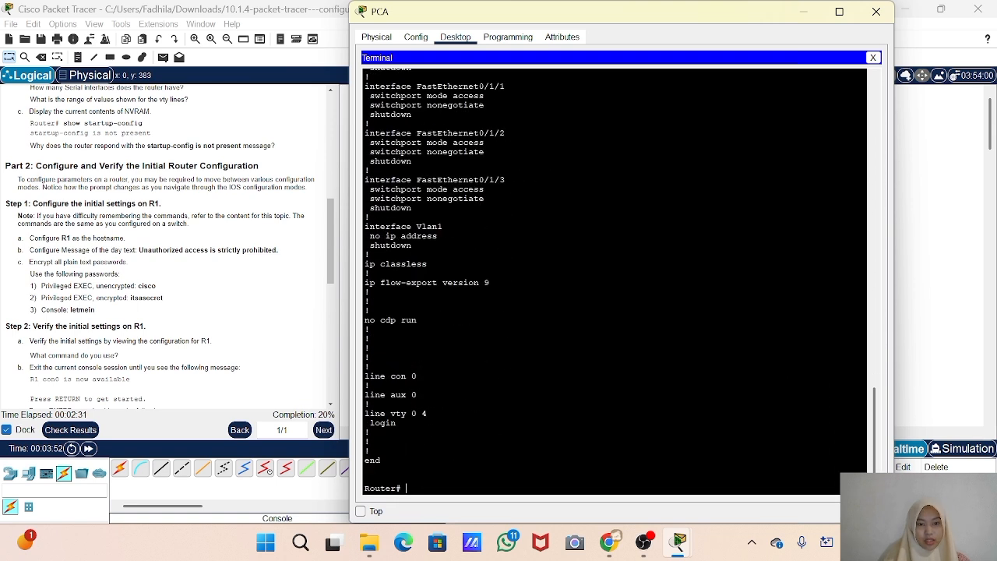
scroll(615, 281, up, 20)
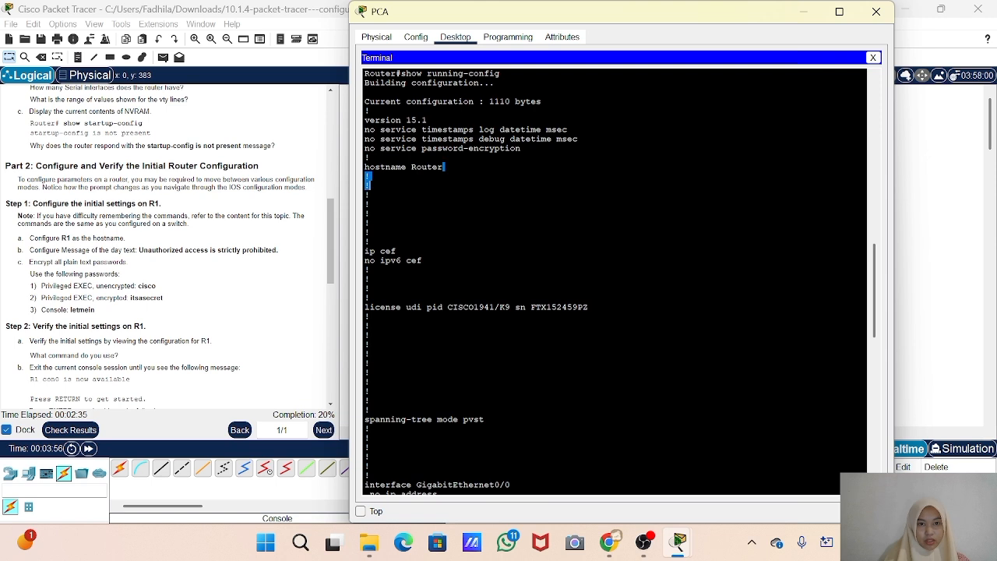
drag(369, 166, 442, 166)
click(399, 192)
scroll(398, 191, down, 20)
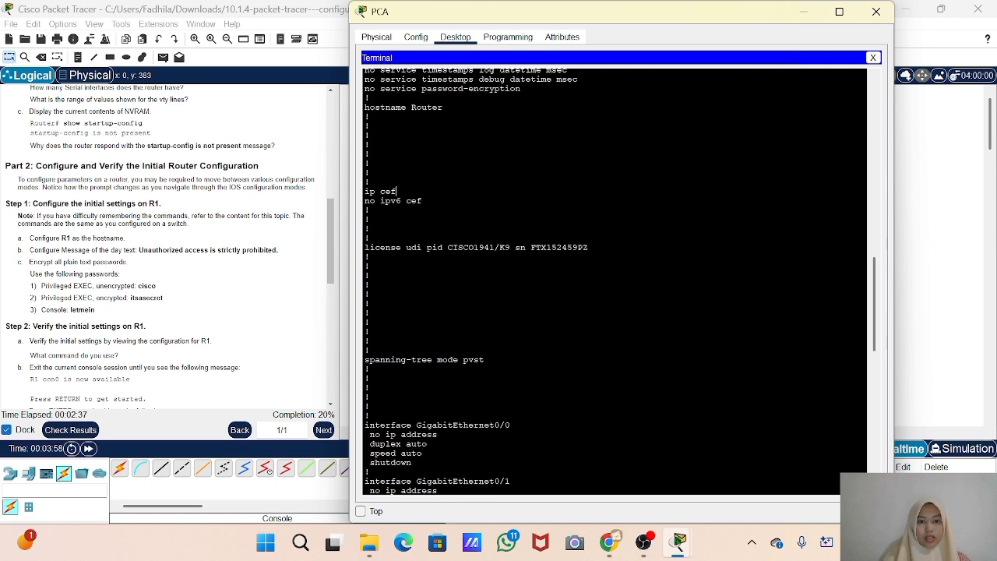
scroll(615, 281, down, 2)
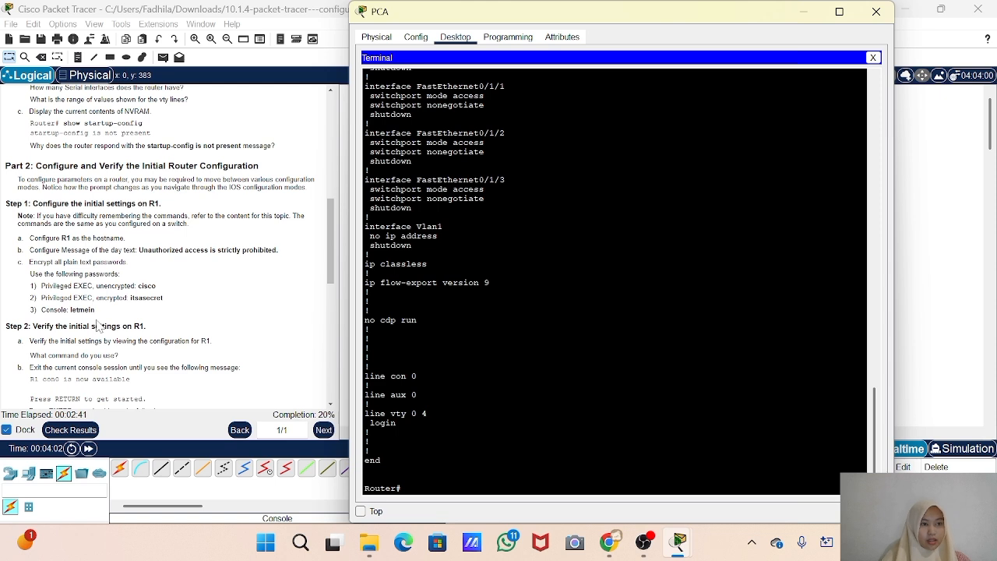
Display the current contents of NVRAM on the router with the show startup-config command
scroll(99, 327, up, 3)
text(show)
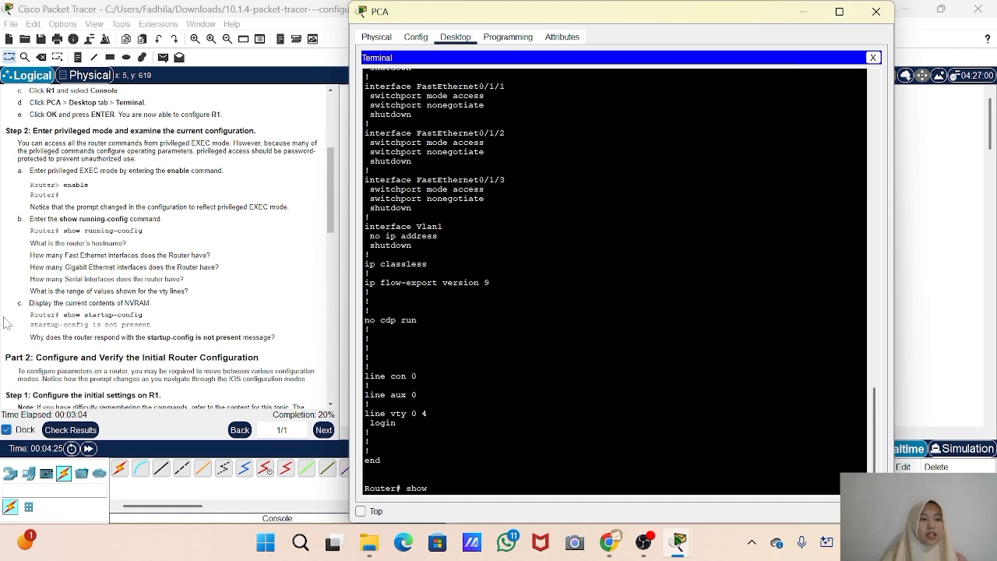
text(st)
key(Tab)
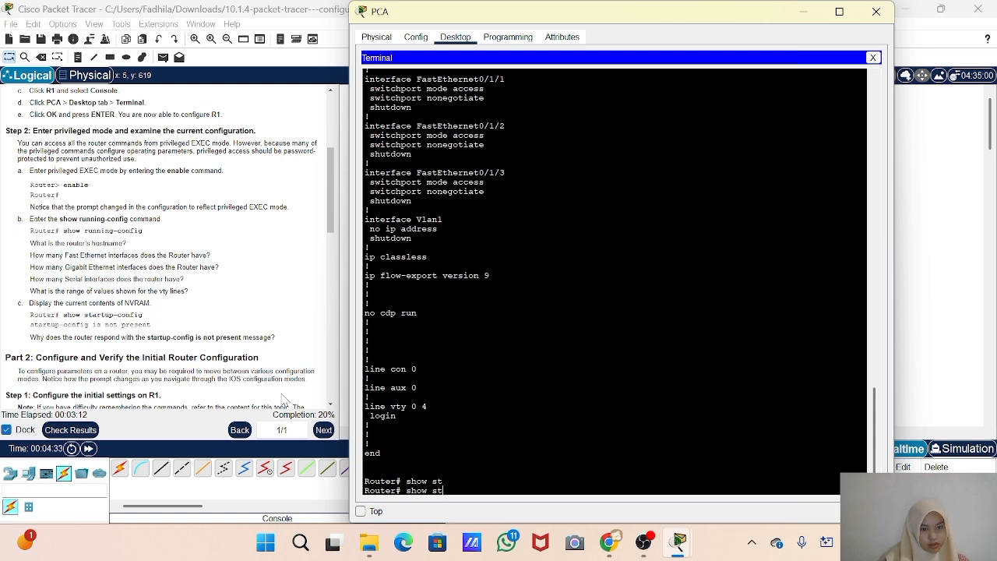
text(art)
key(Tab)
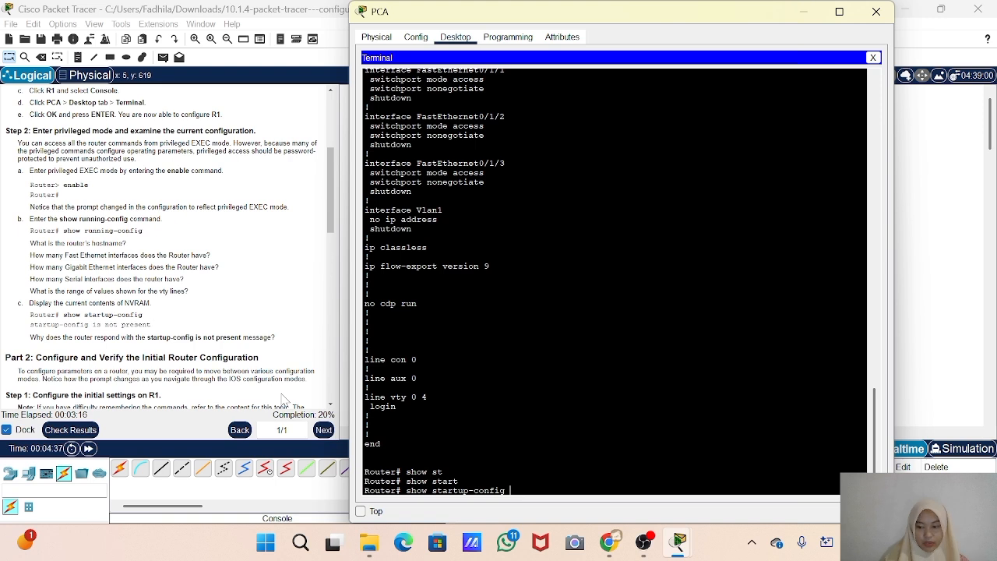
key(Return)
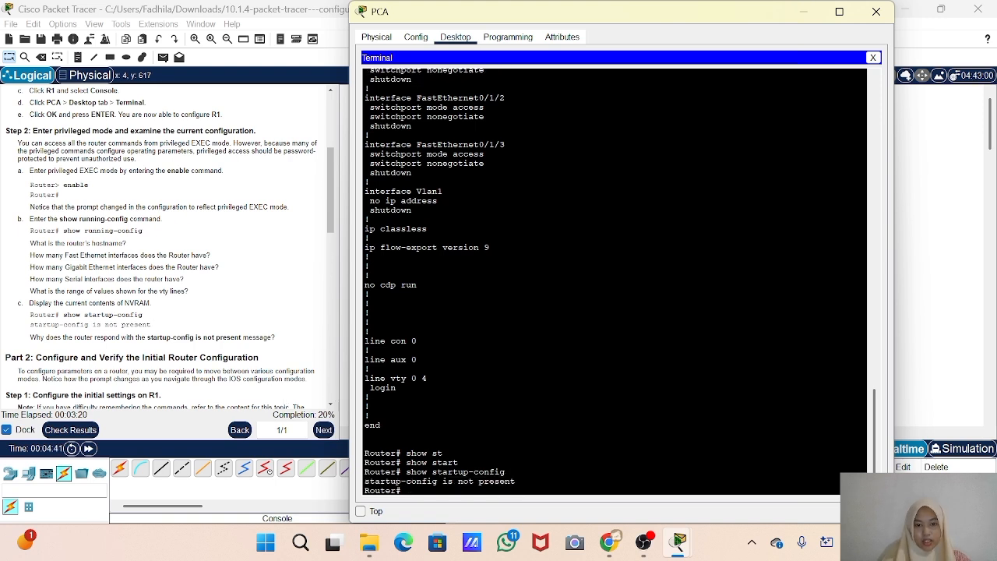
drag(427, 482, 514, 473)
click(512, 472)
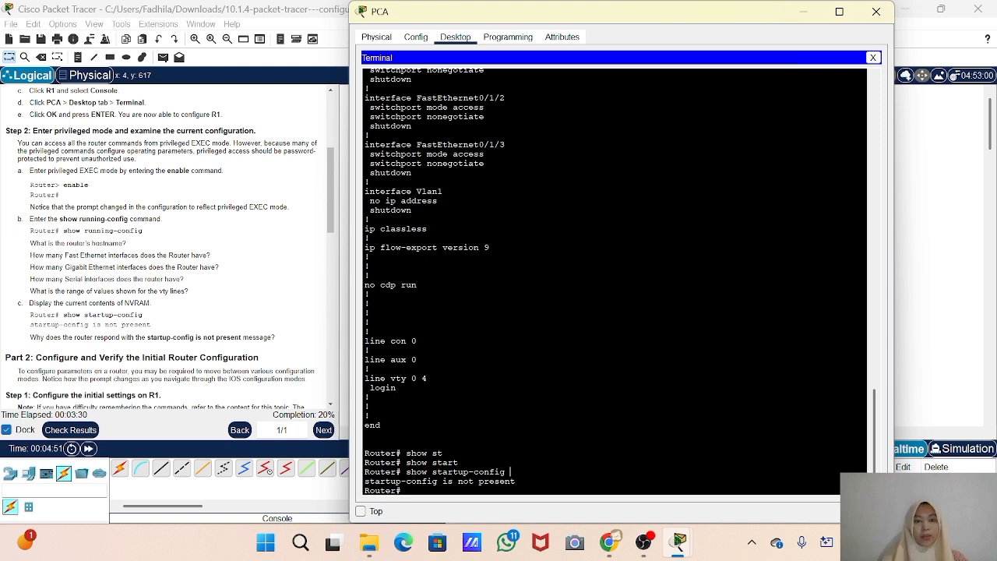
Enter global configuration mode on the router with the config t command
scroll(132, 350, down, 1)
scroll(168, 245, down, 1)
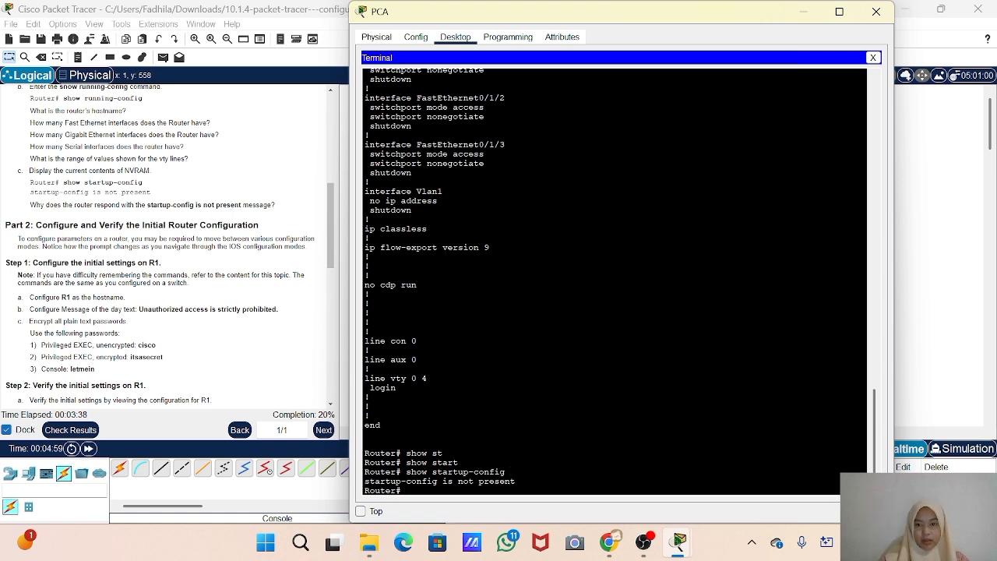
text(c)
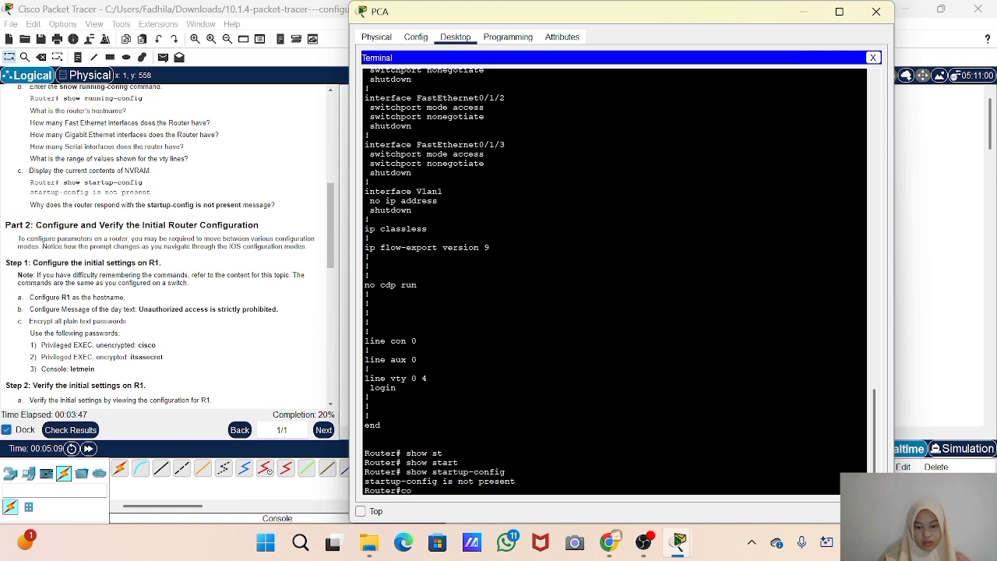
text(on)
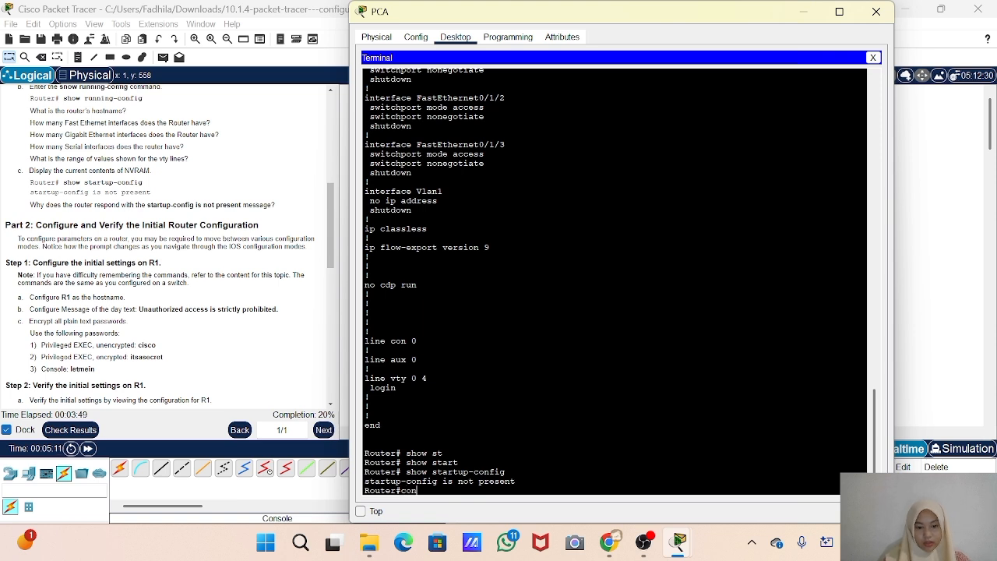
text(f)
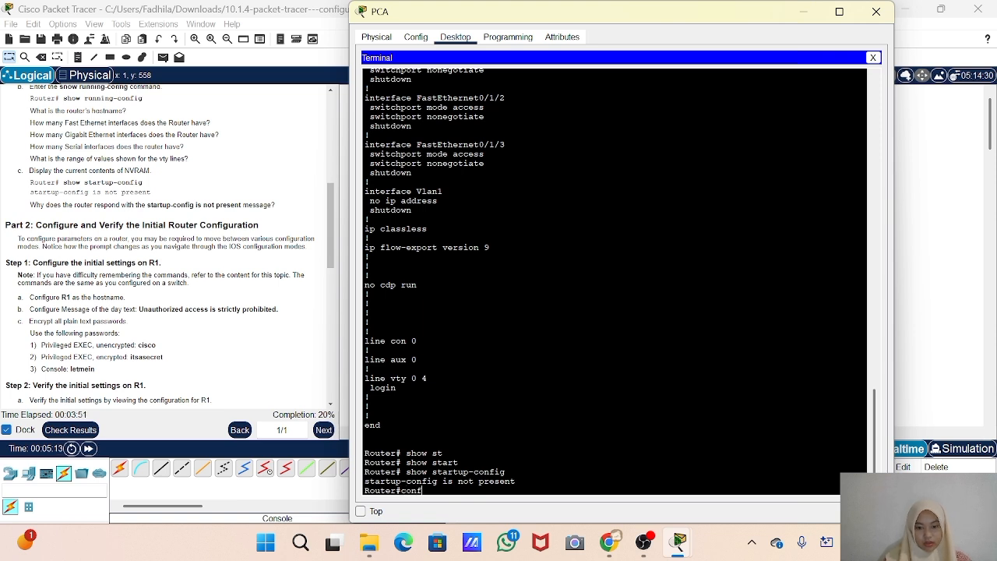
text(ig t)
key(Return)
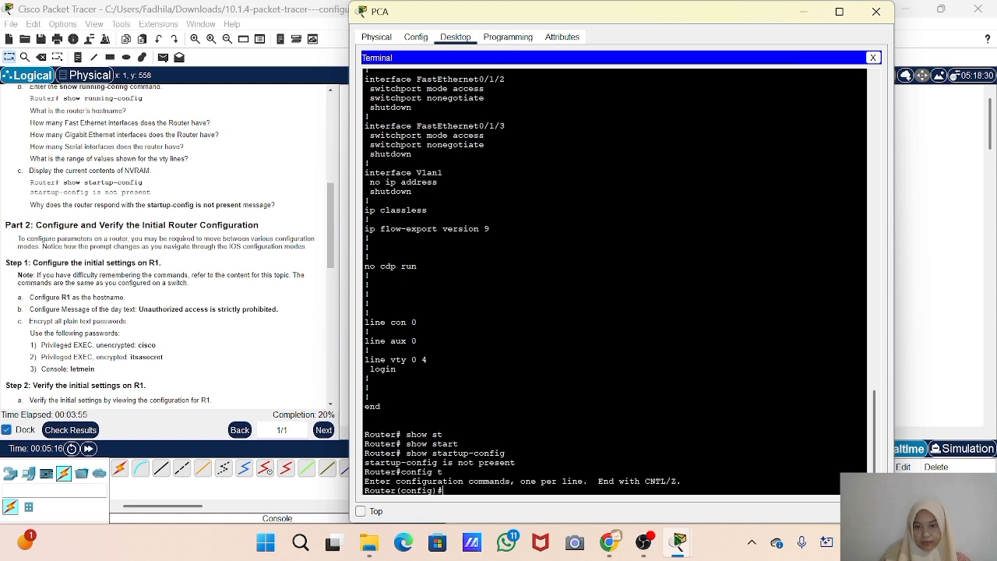
Set the router's hostname to R1 with the hostname command
text(h)
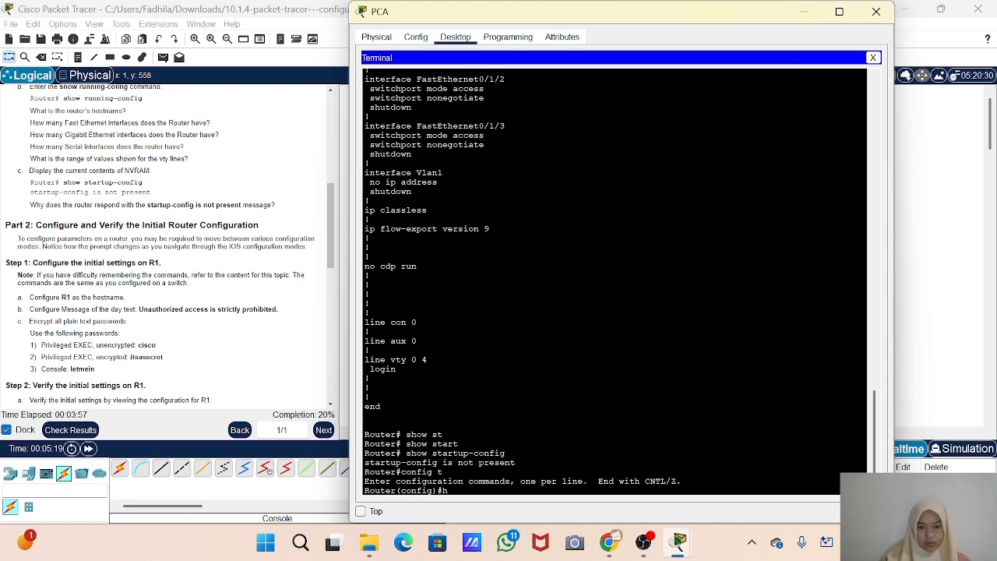
text(ostname R1)
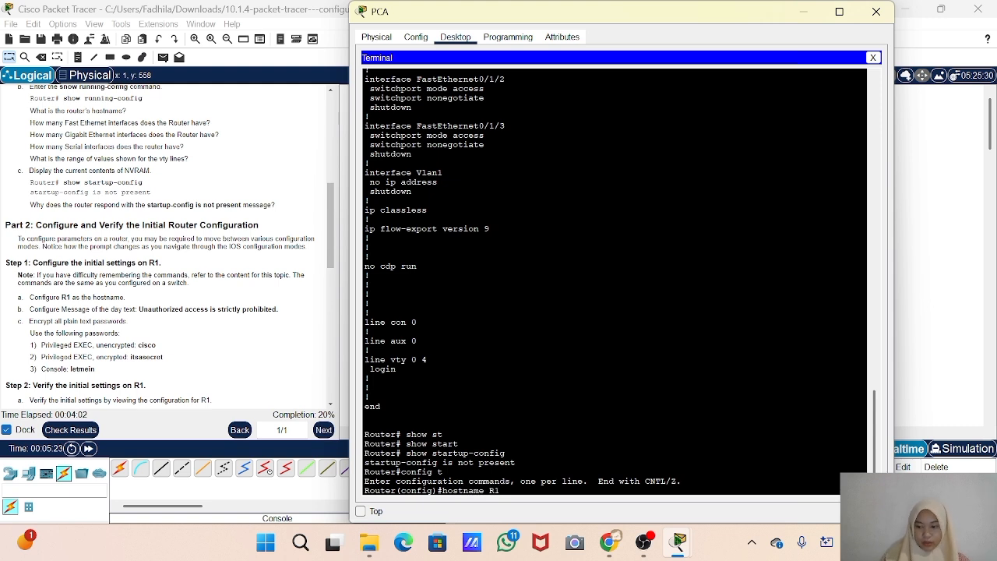
key(Return)
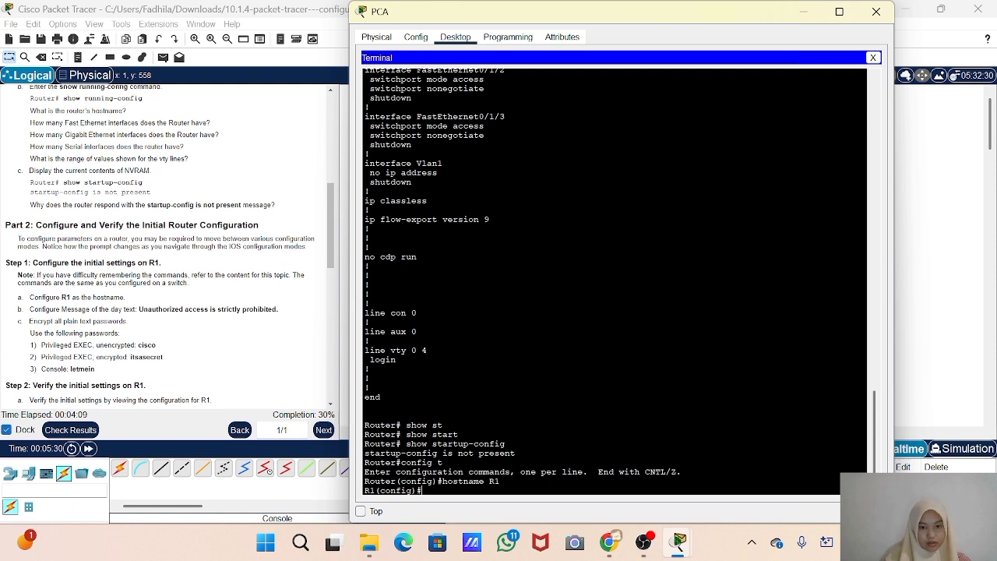
Configure the message of the day with banner motd, pasting the text "Unauthorized access is strictly prohibited." copied from the activity instructions
text(banner)
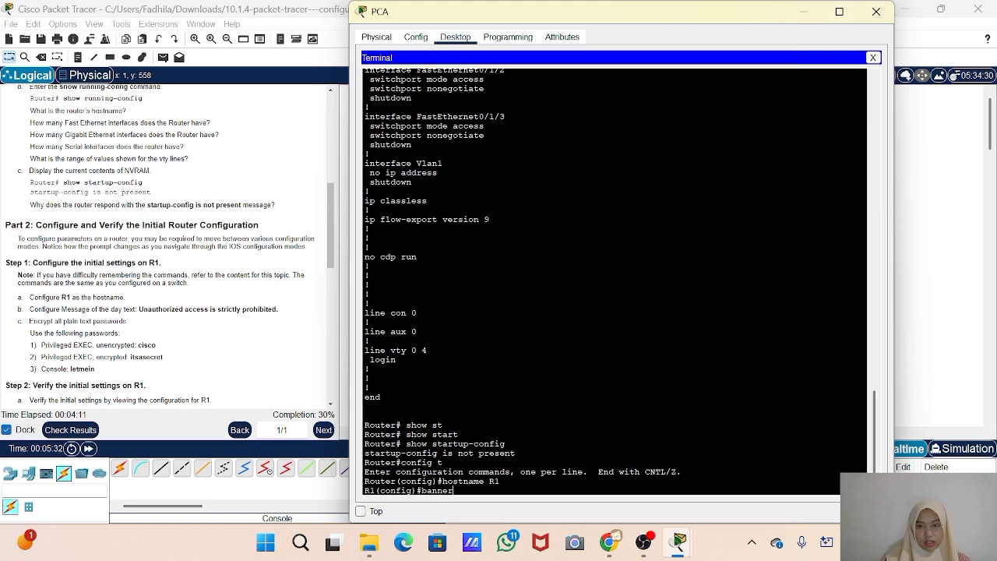
text( motd)
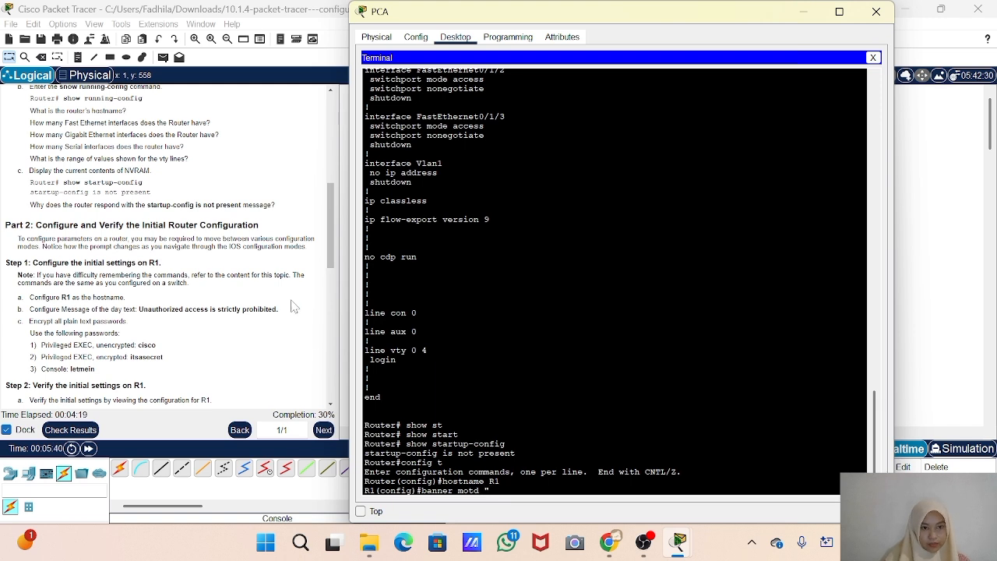
drag(282, 311, 138, 310)
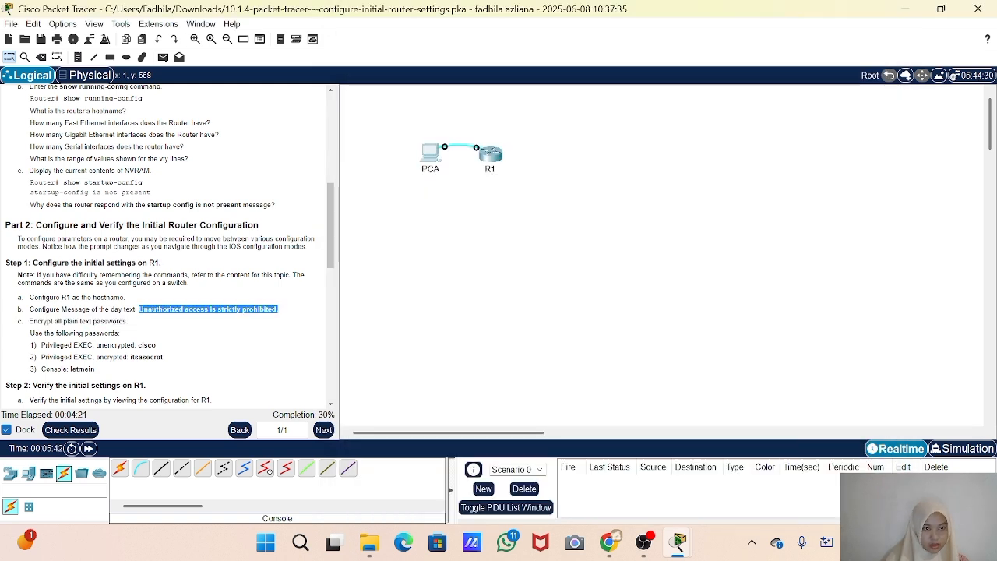
right_click(155, 311)
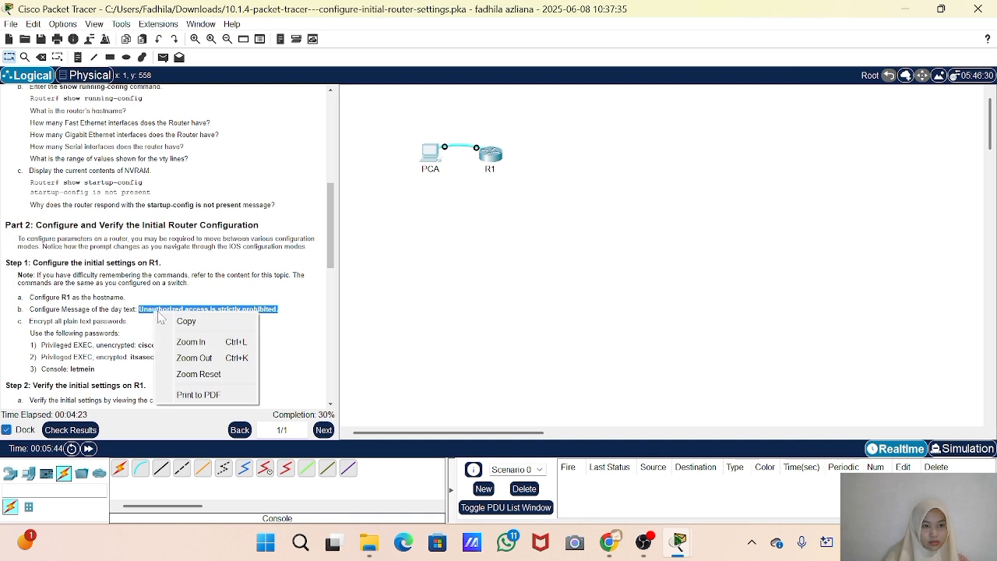
click(207, 322)
mouse_move(678, 541)
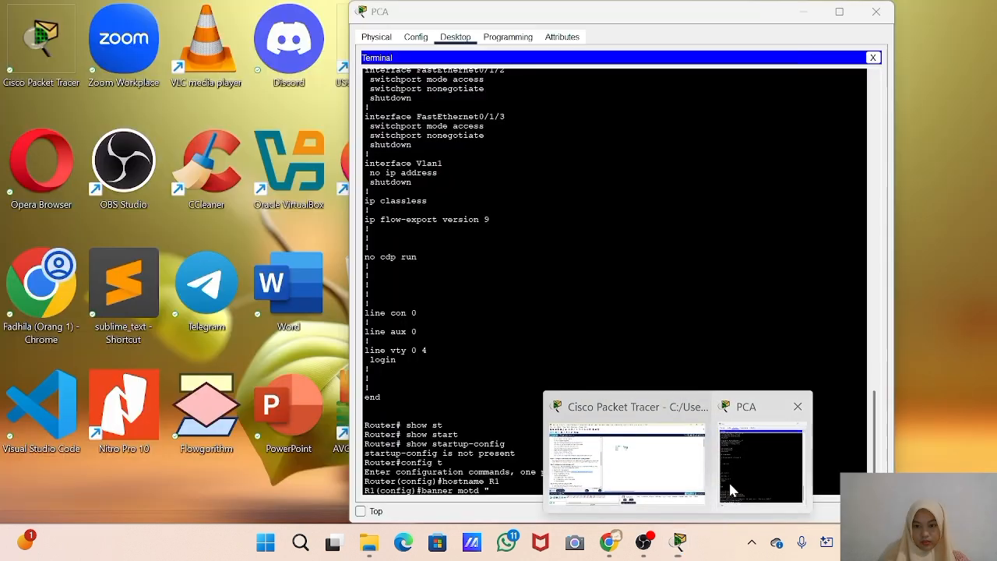
click(730, 490)
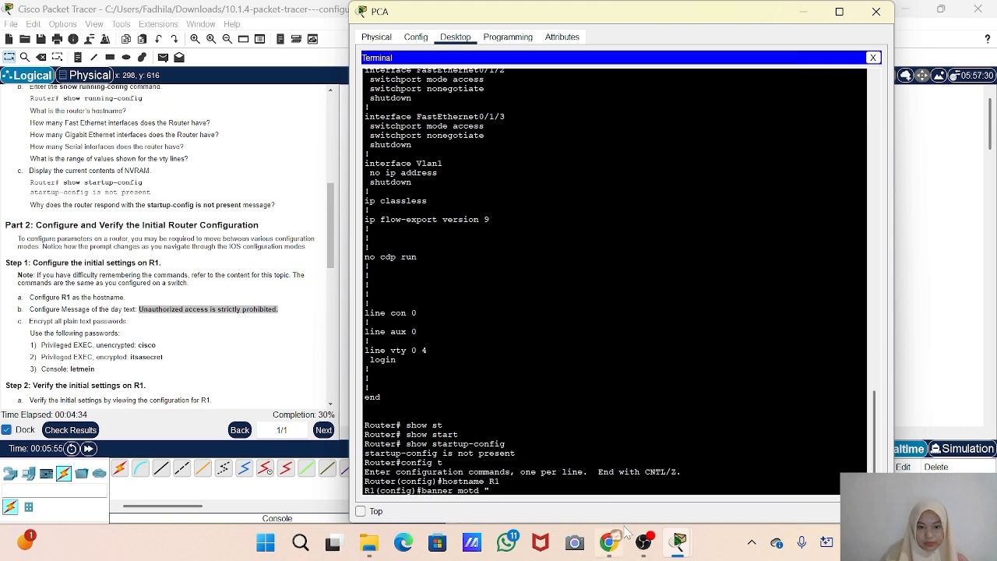
right_click(503, 492)
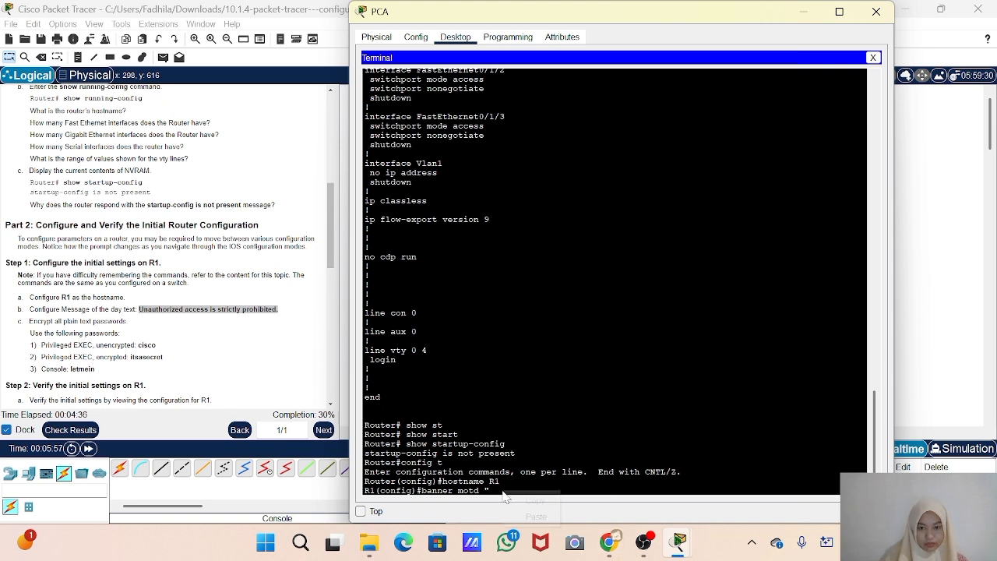
click(536, 517)
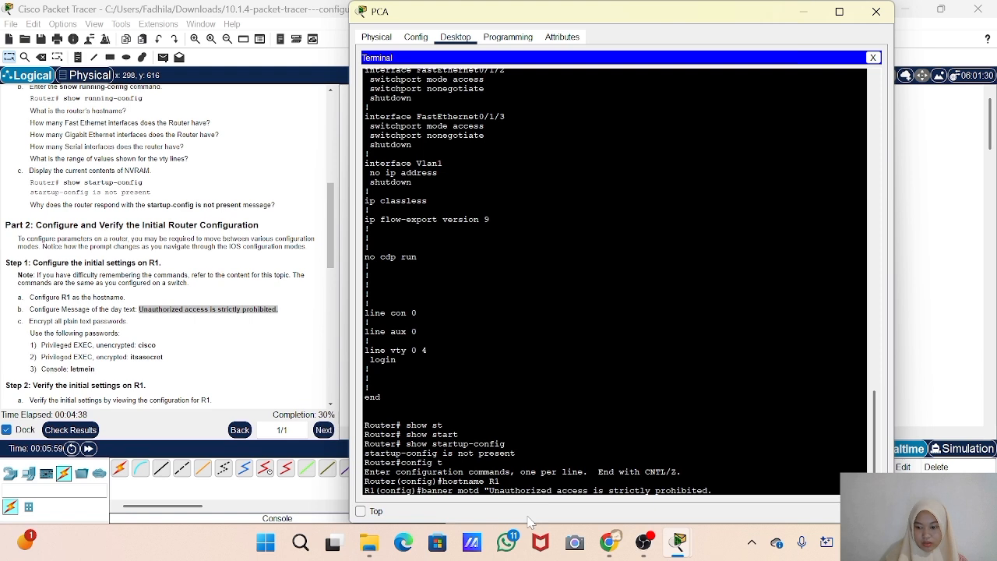
key(Return)
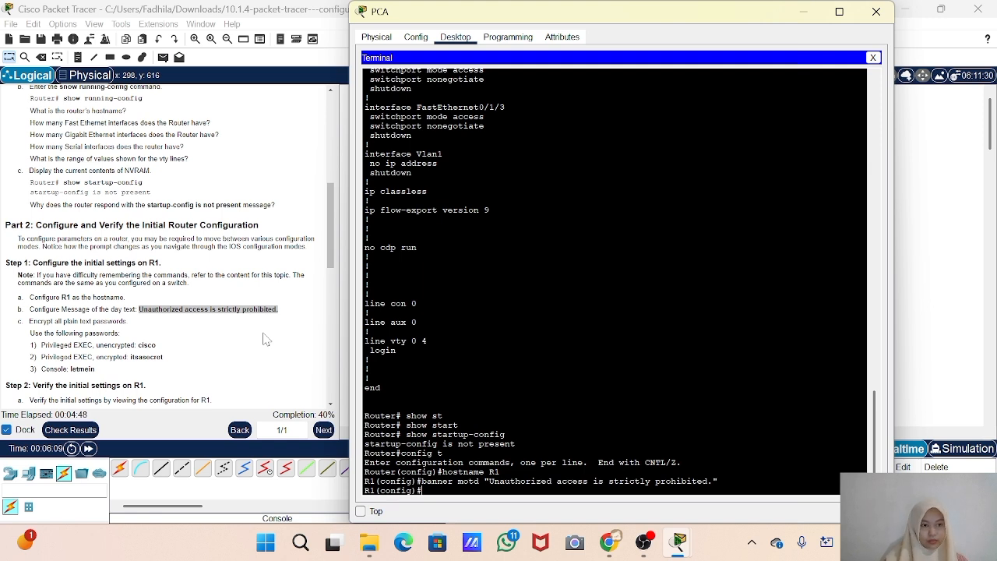
Enter line configuration mode for the router's console line with the line console 0 command
click(118, 358)
mouse_move(673, 546)
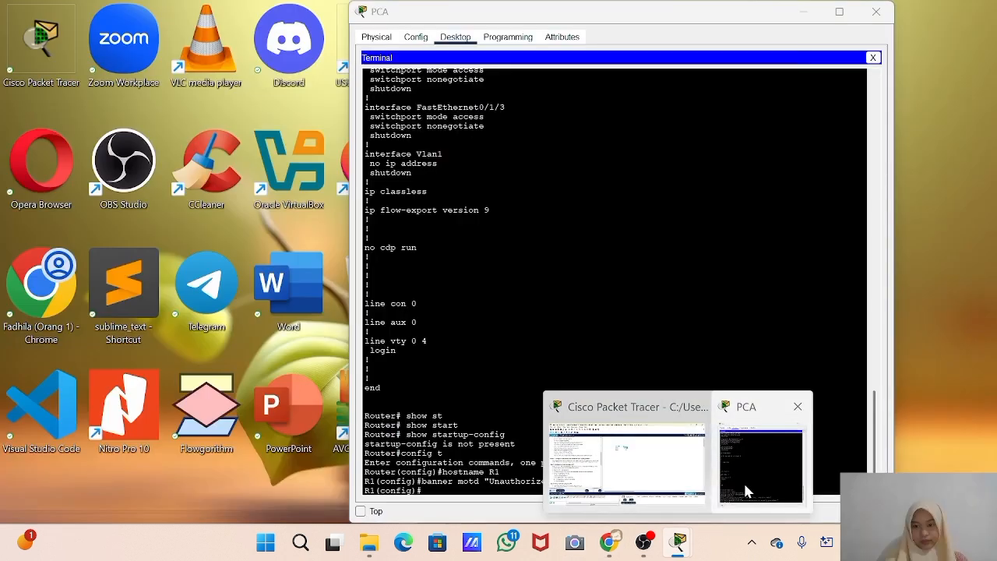
click(760, 465)
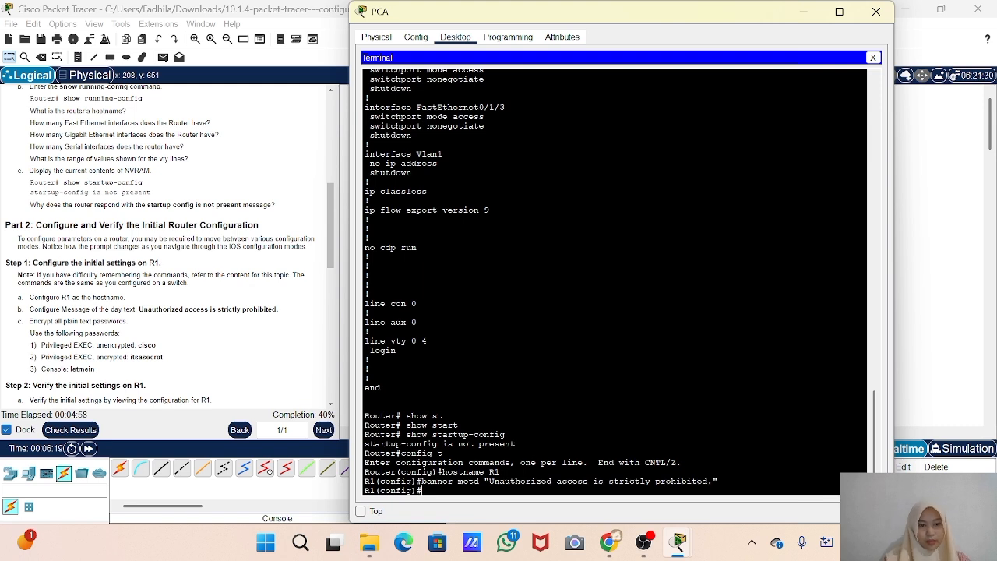
text(line)
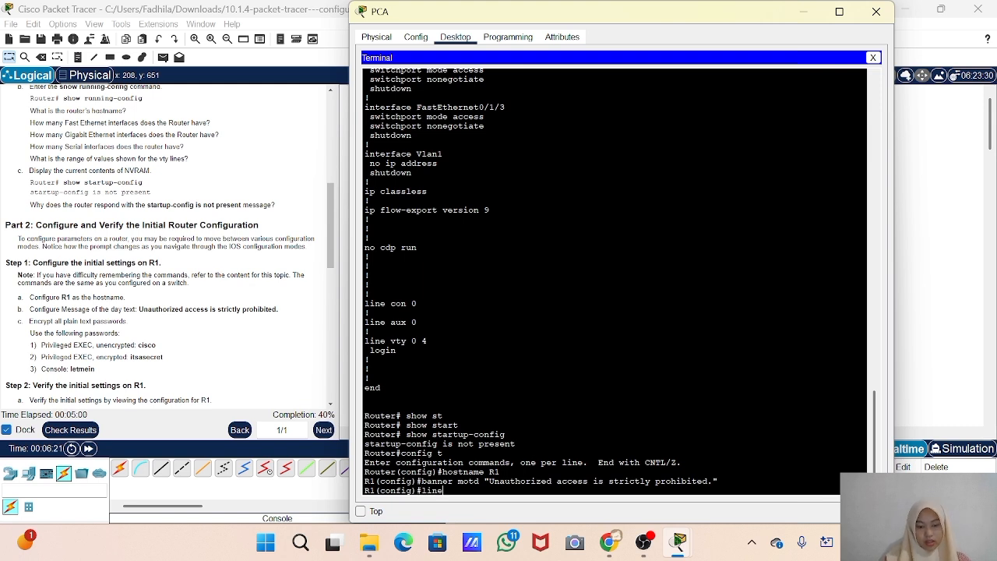
text( console )
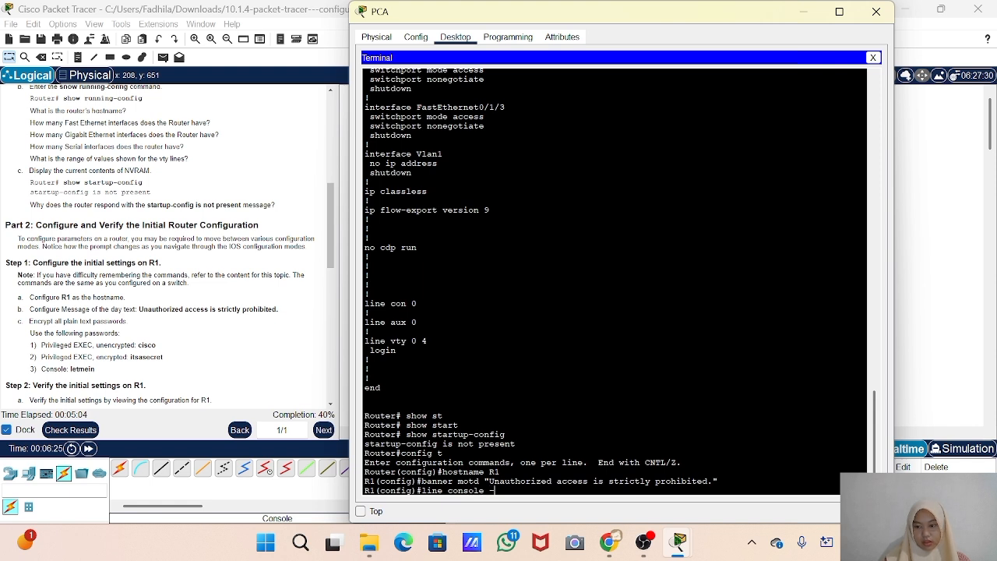
text(0)
key(Return)
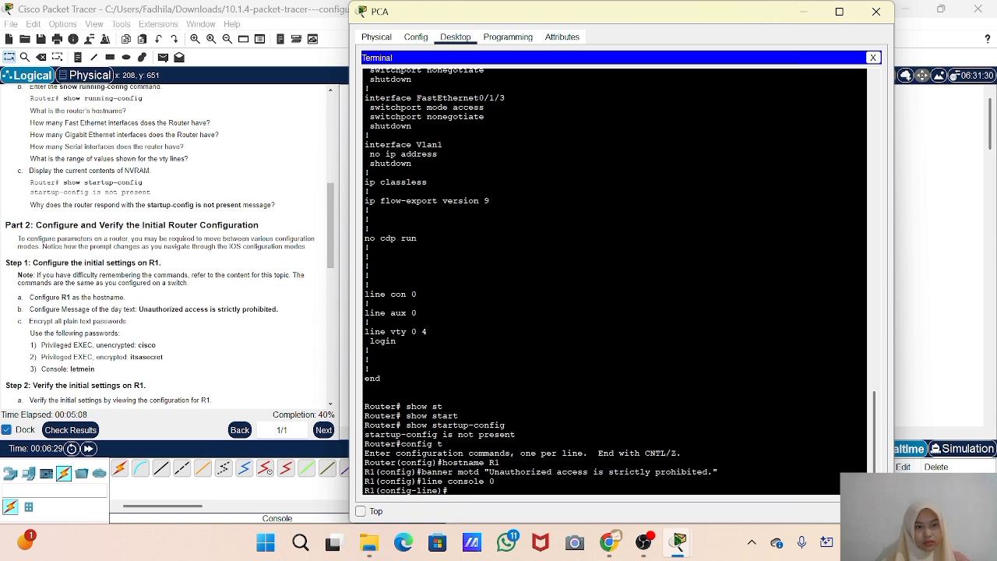
Set the console line password given in the instructions, enable login on the line, and exit to global configuration mode
text(pa)
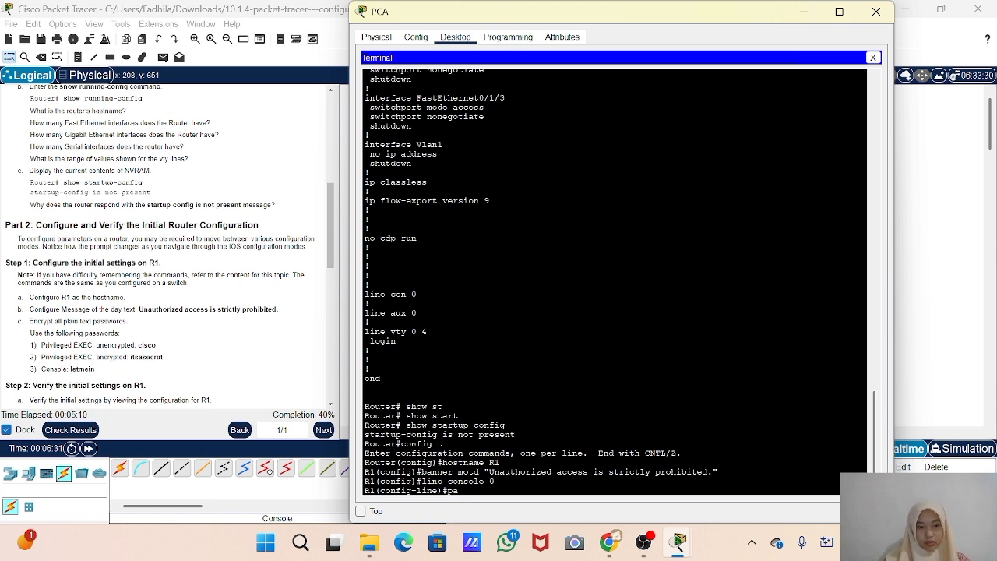
text(ssword letmein)
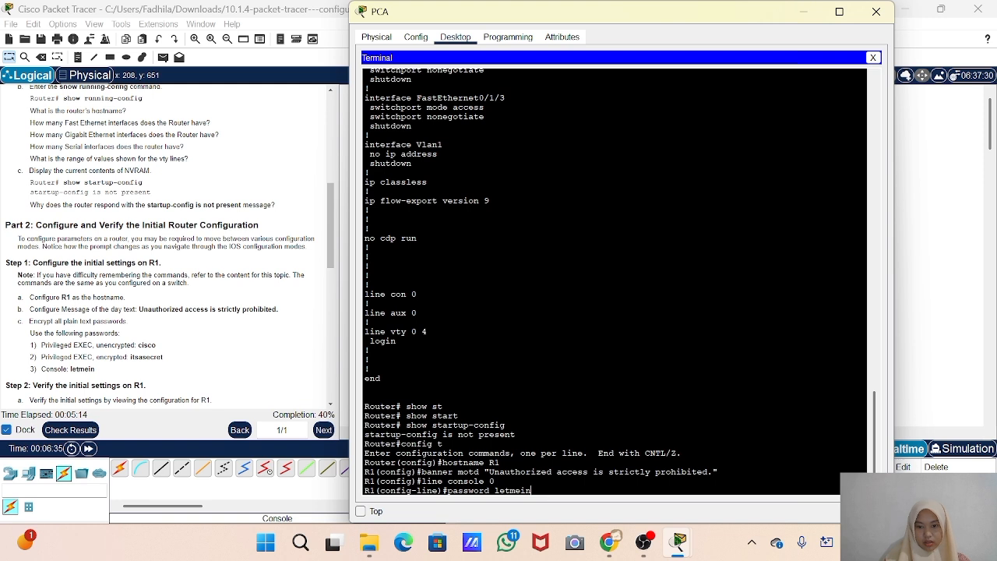
key(Return)
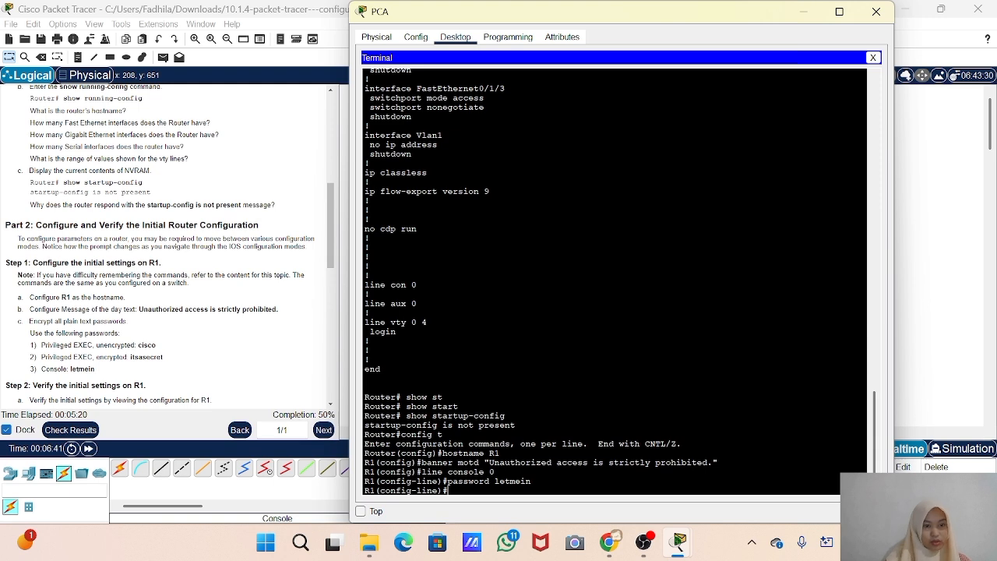
text(login)
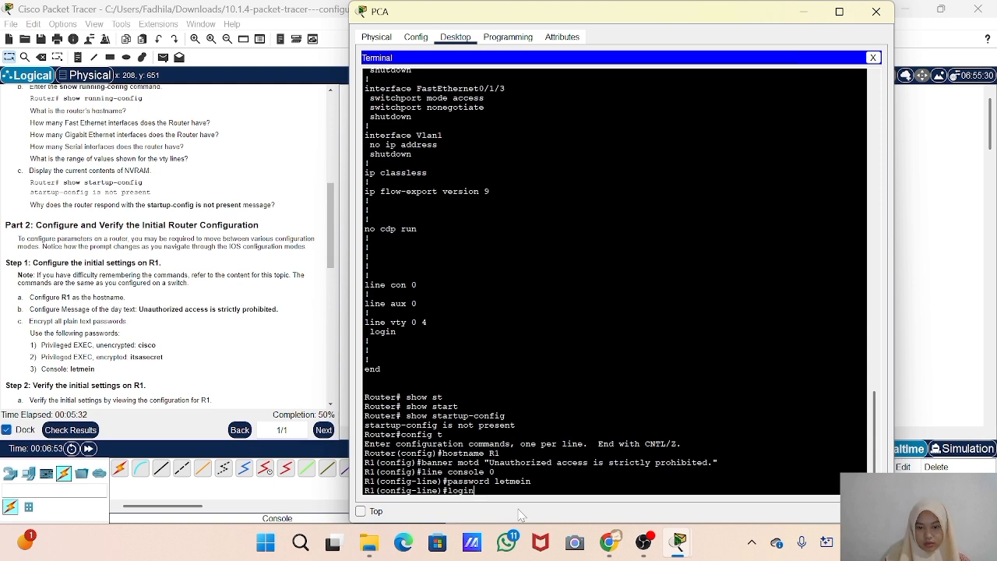
key(Return)
text(exit)
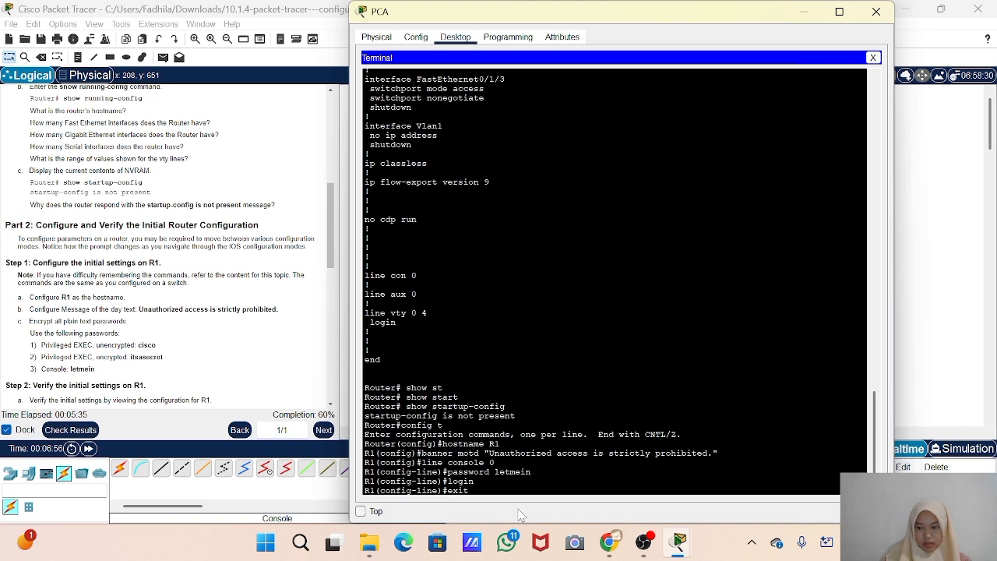
key(Return)
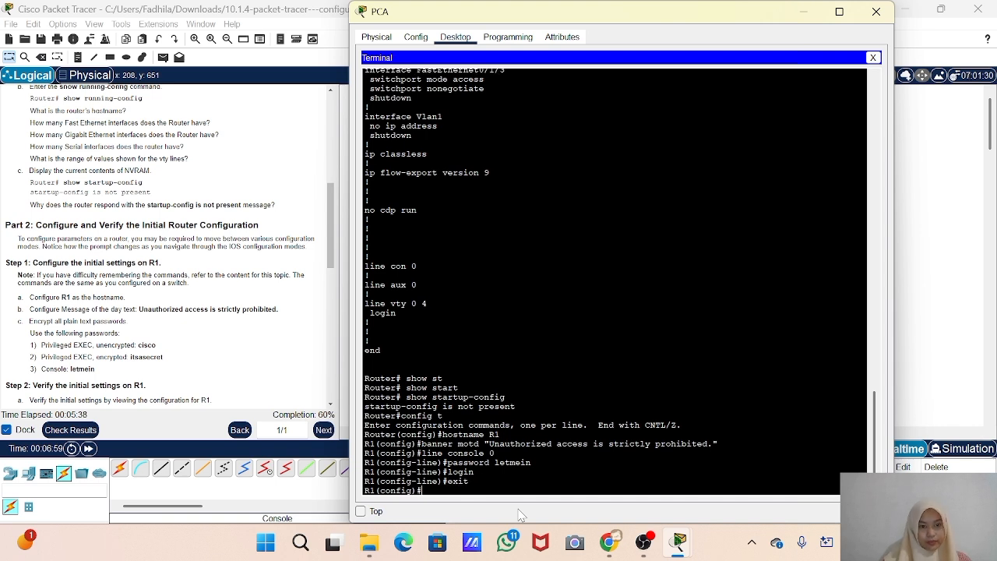
Set R1's unencrypted privileged EXEC password with the enable password command, using the password given in the instructions
text(enable)
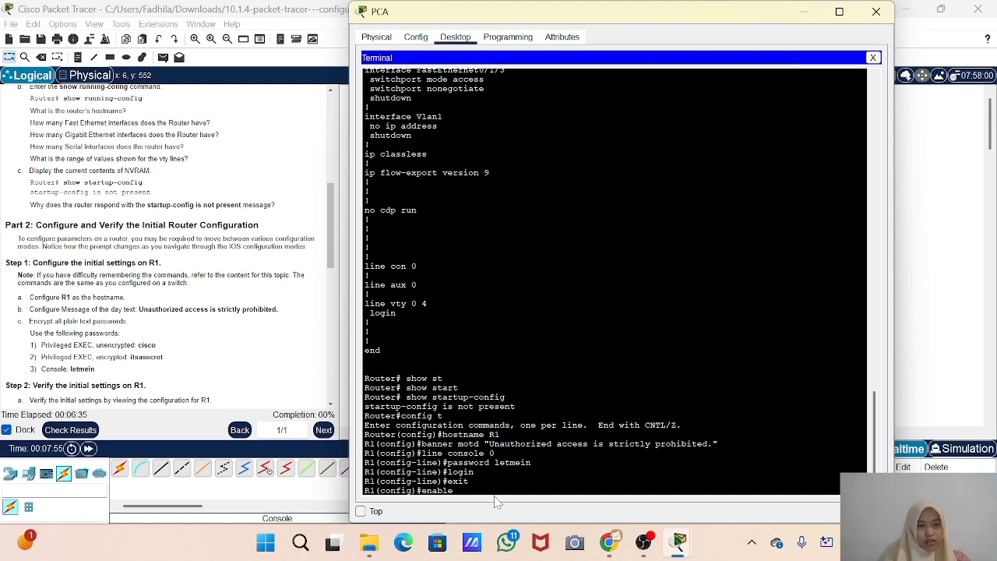
text(password)
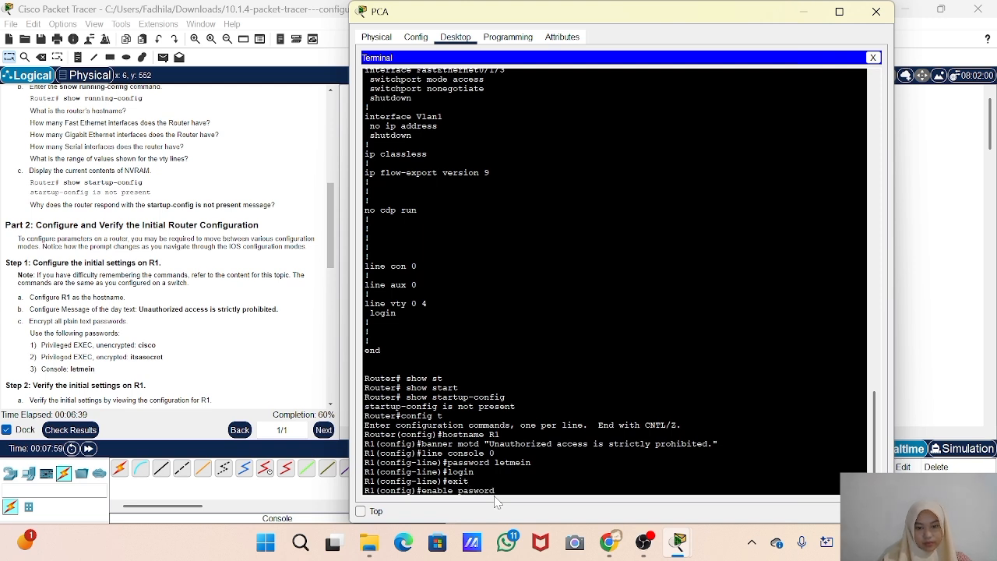
key(BackSpace)
key(BackSpace)
key(BackSpace)
key(BackSpace)
key(BackSpace)
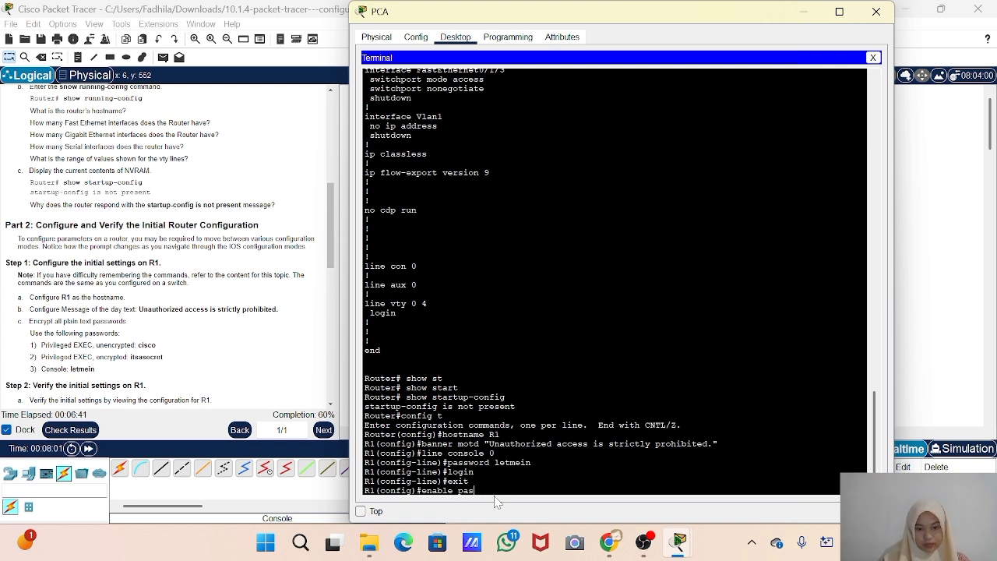
text(word cisco)
key(Return)
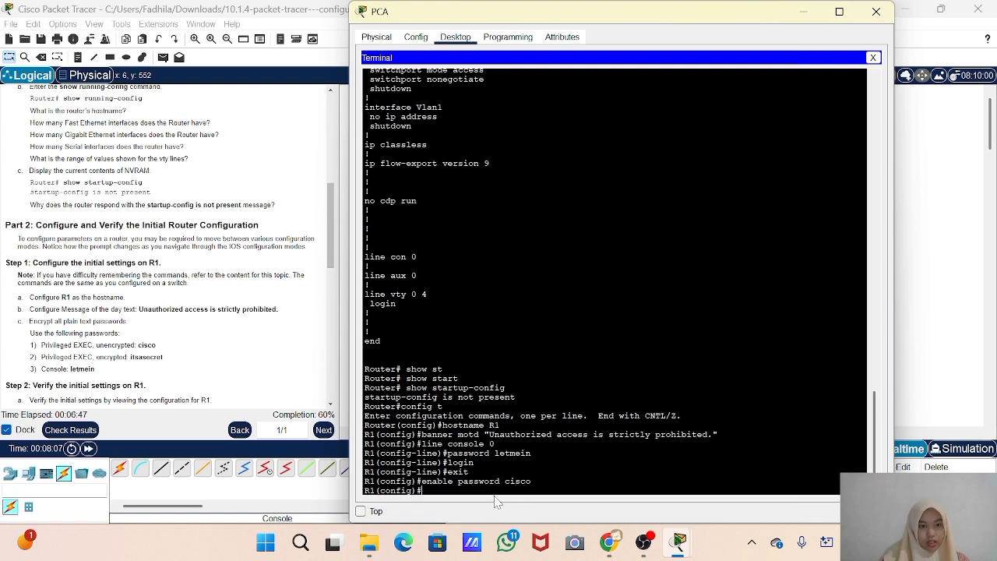
Set R1's encrypted privileged EXEC password with the enable secret command, using the secret given in the instructions
text(enab)
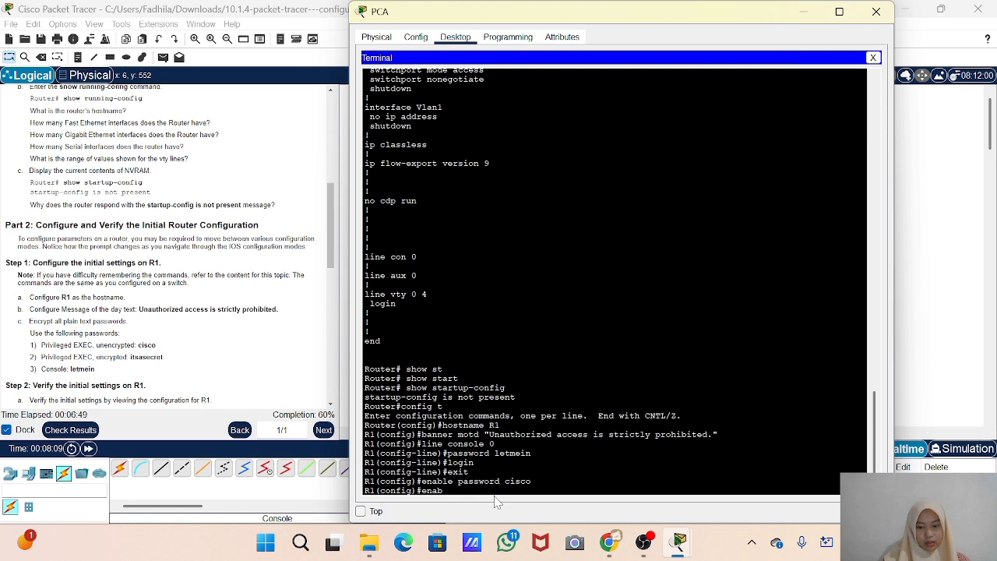
text(le sec)
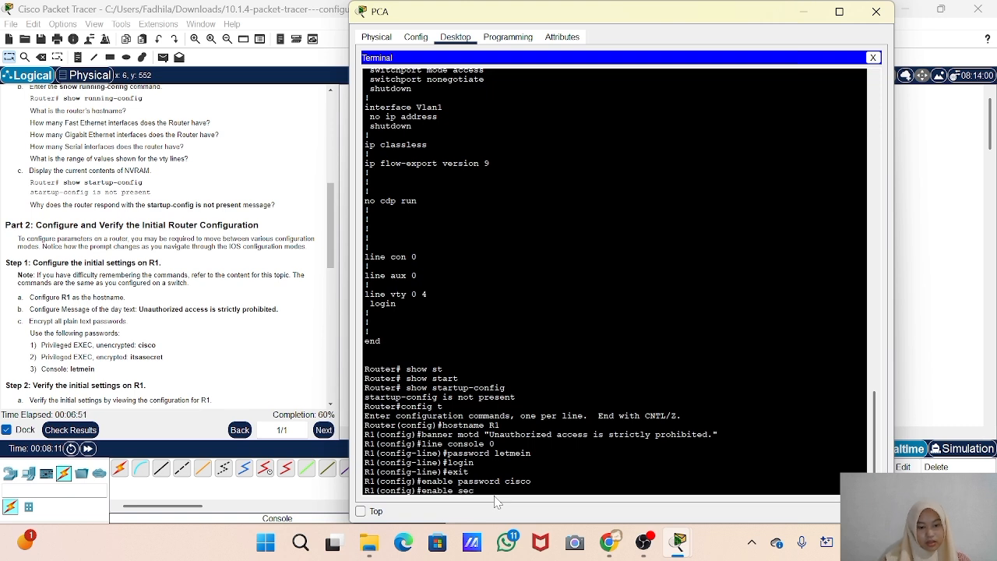
text(ret itsasecret)
key(BackSpace)
text(ret)
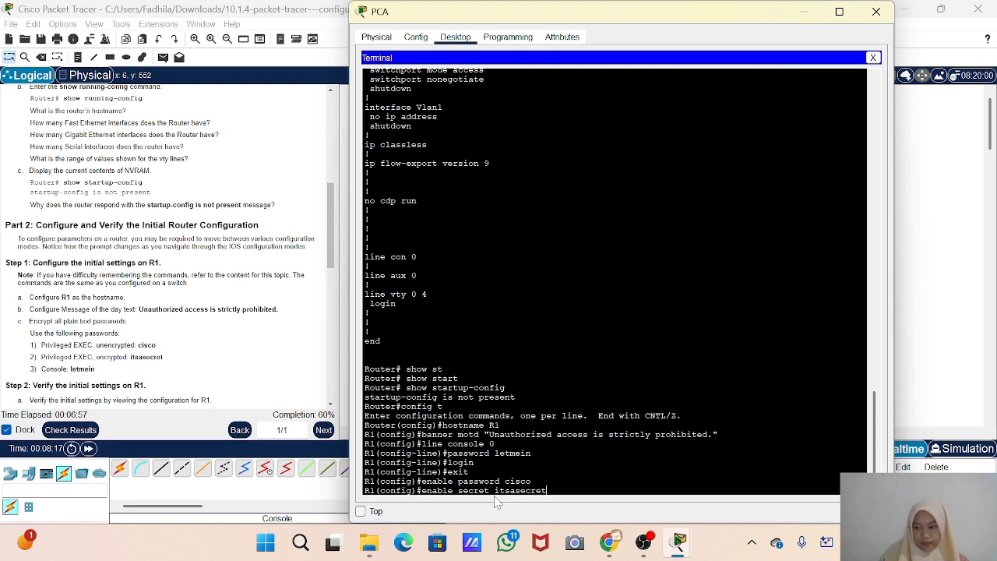
key(Return)
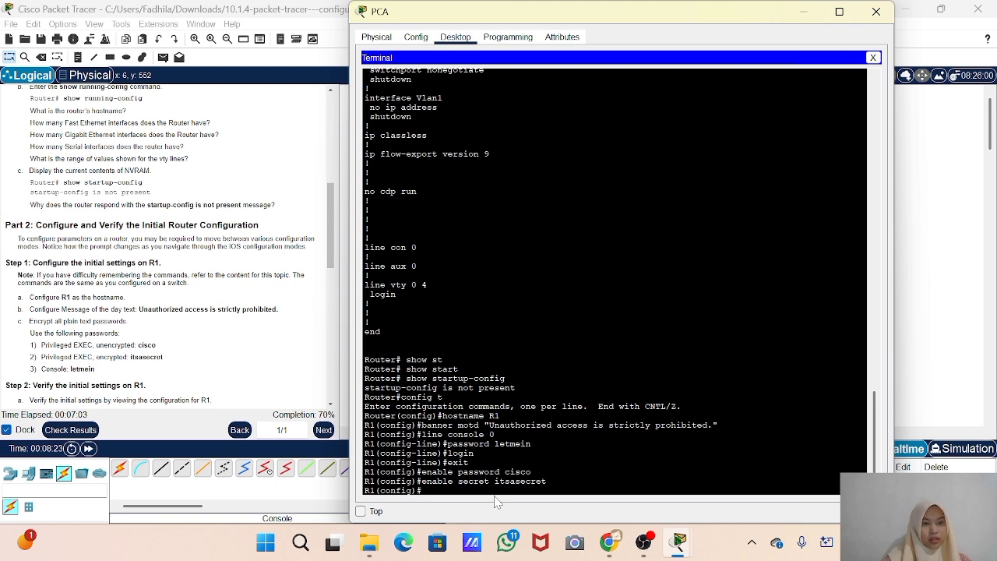
Encrypt all plain text passwords on R1 with the service password-encryption command
text(servi)
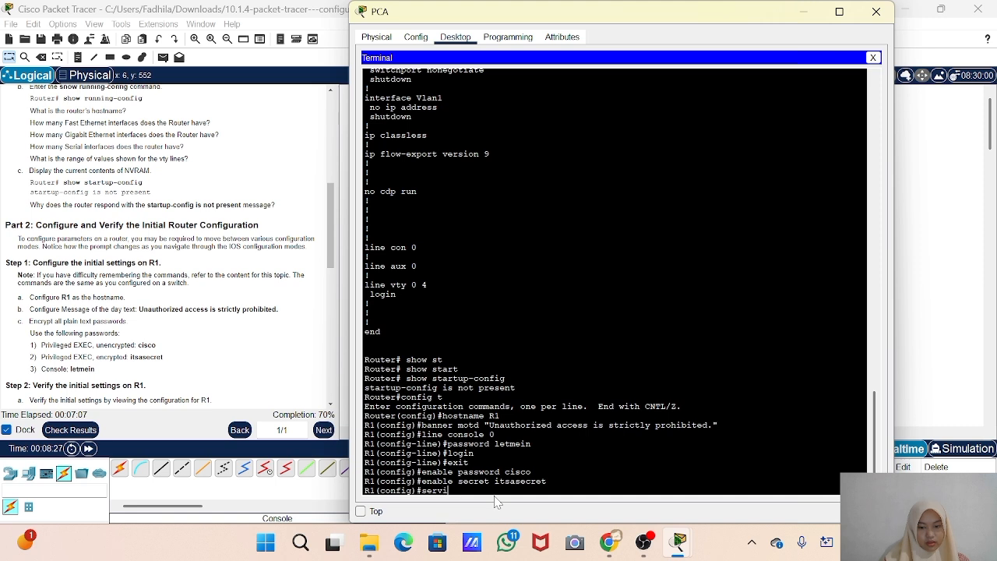
key(Tab)
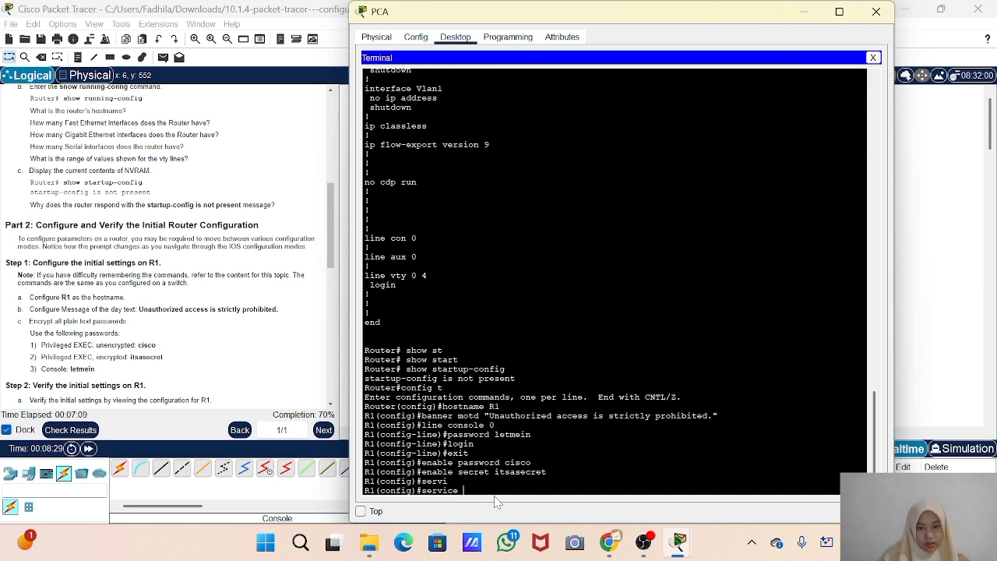
text(pass)
key(Tab)
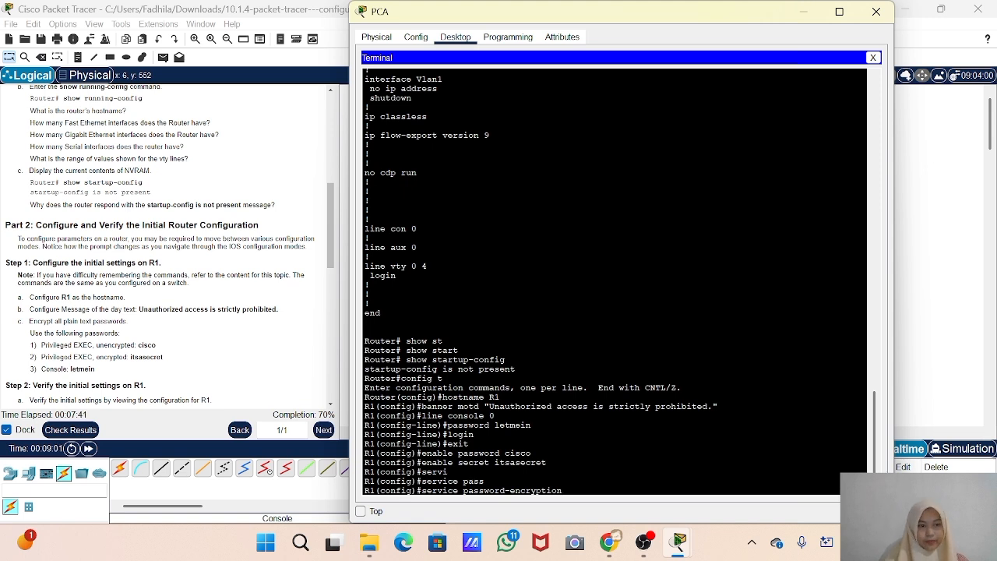
key(Return)
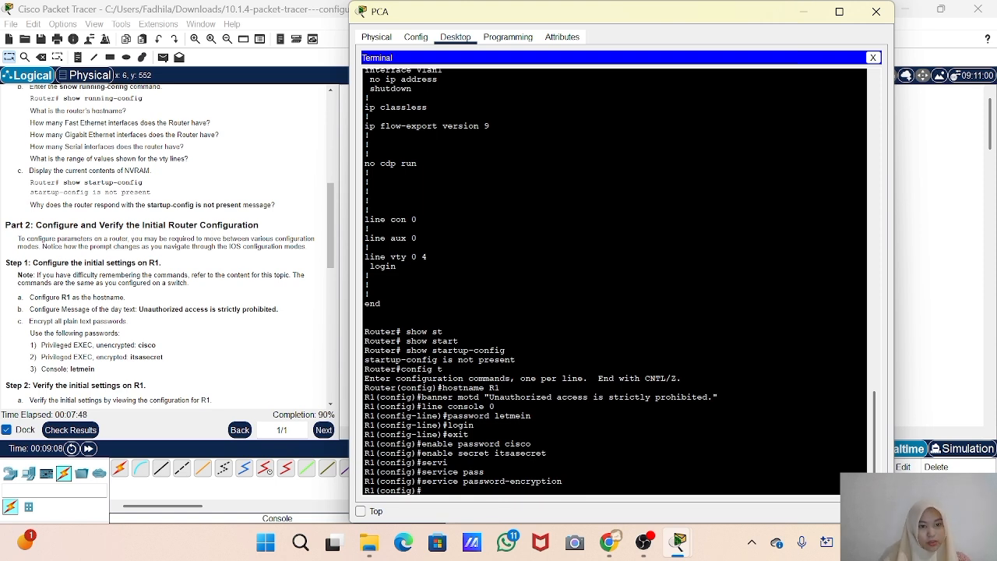
Check the activity results, review the status of each assessment item, and close the results view
click(74, 433)
click(74, 433)
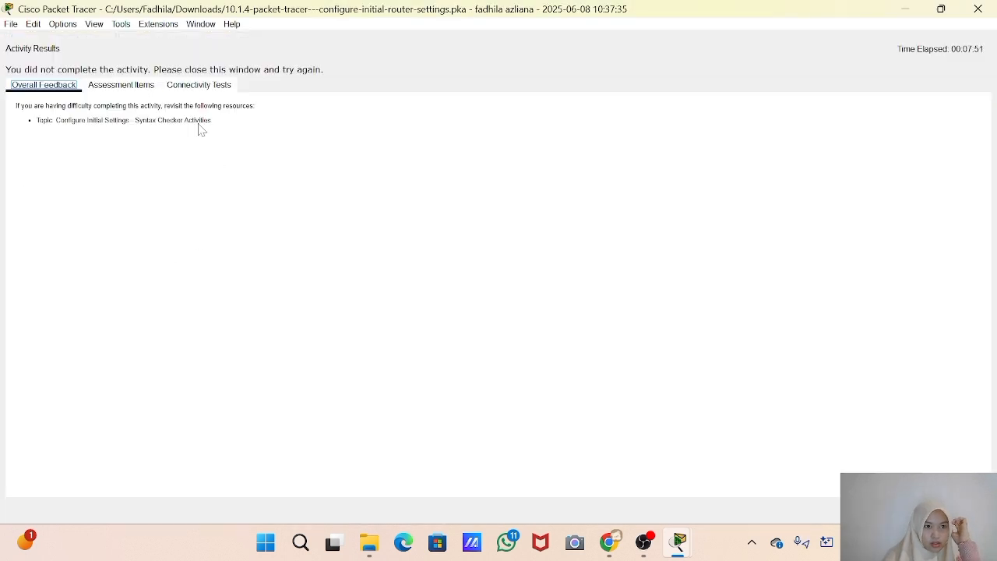
click(110, 85)
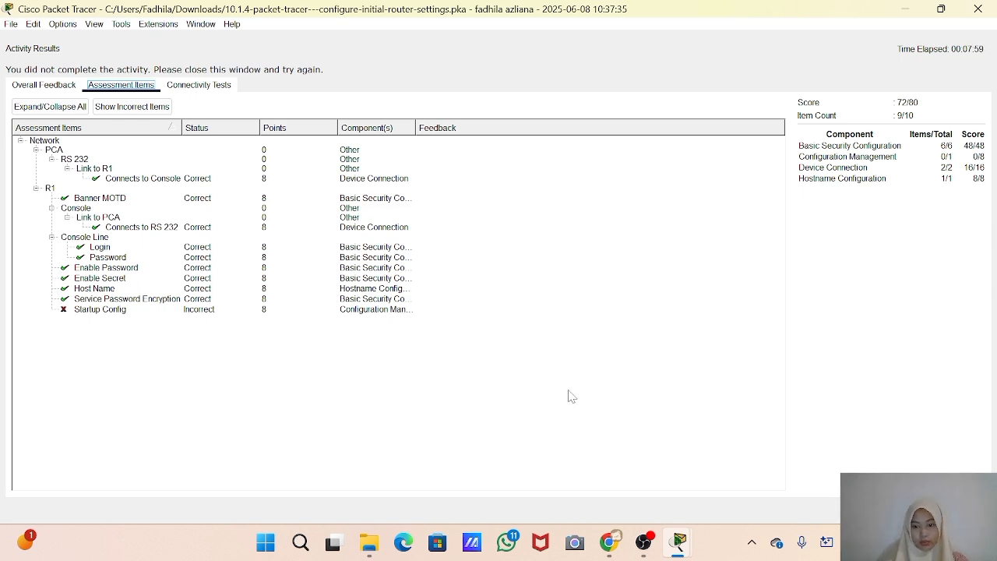
mouse_move(651, 543)
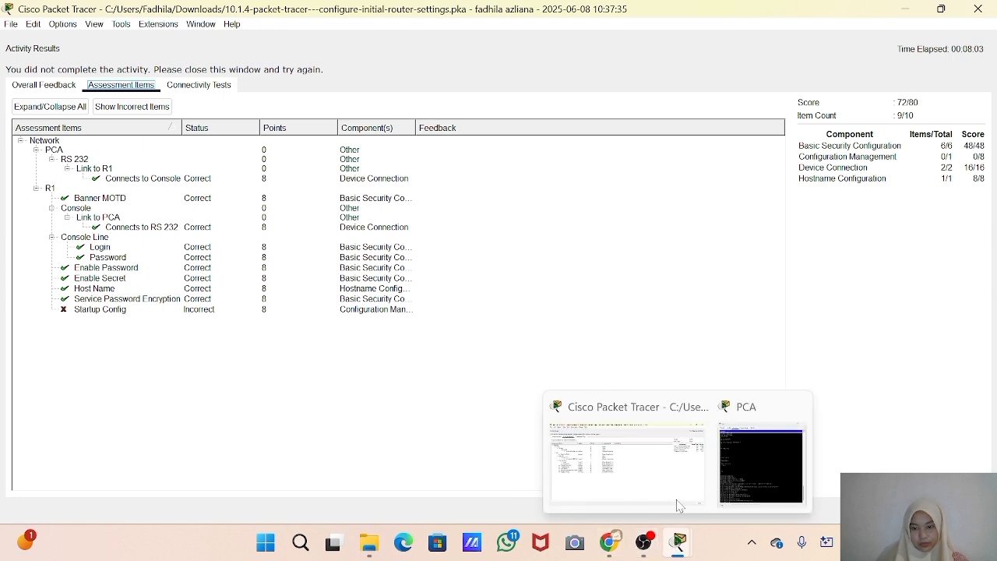
click(671, 477)
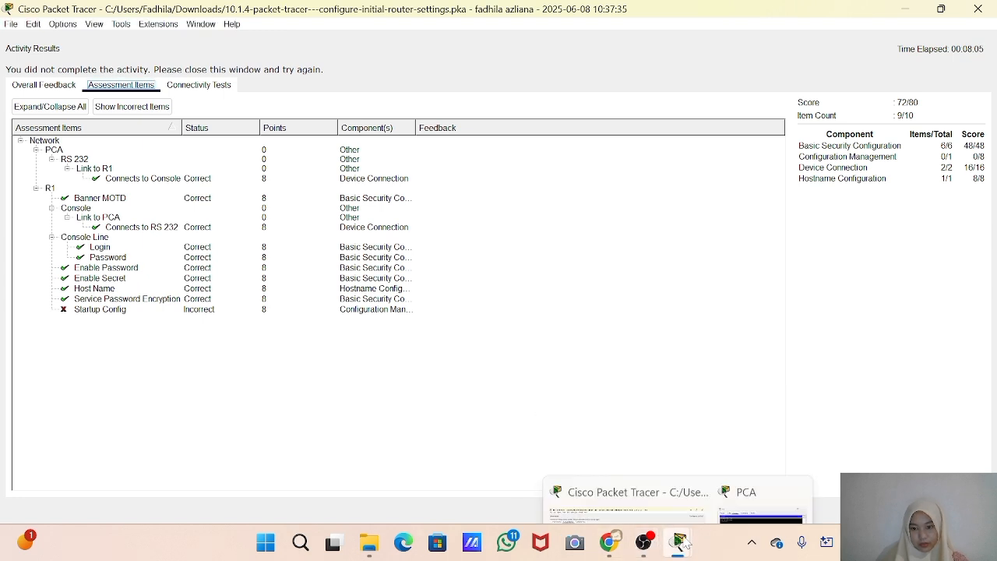
click(663, 496)
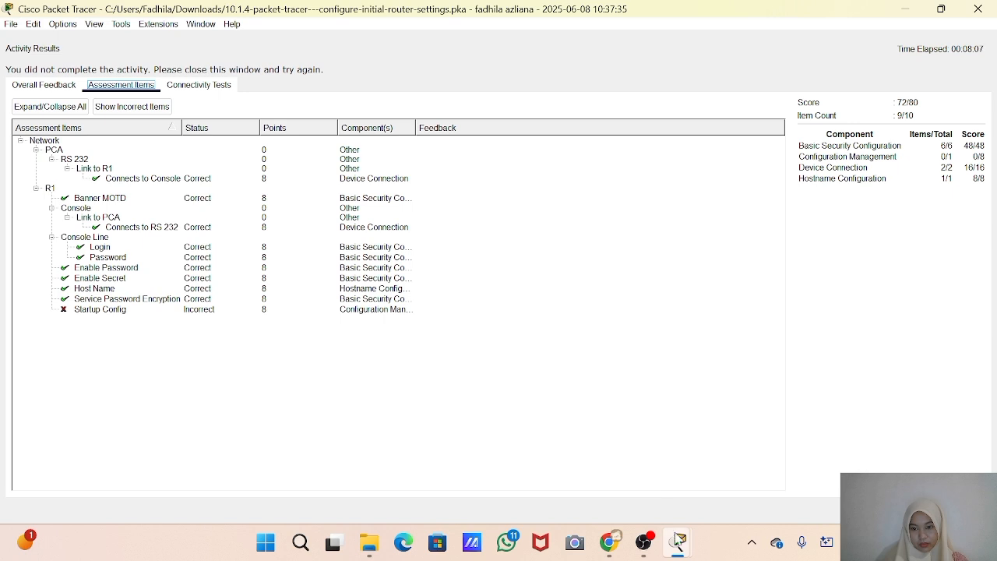
click(978, 11)
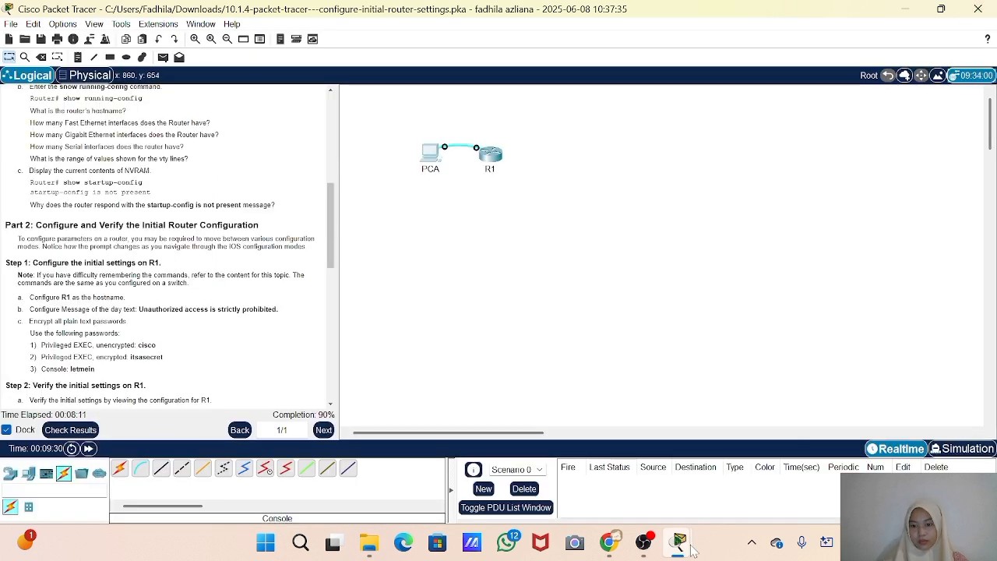
Return to PCA's terminal and exit R1's global configuration mode to privileged EXEC mode
mouse_move(689, 549)
click(750, 476)
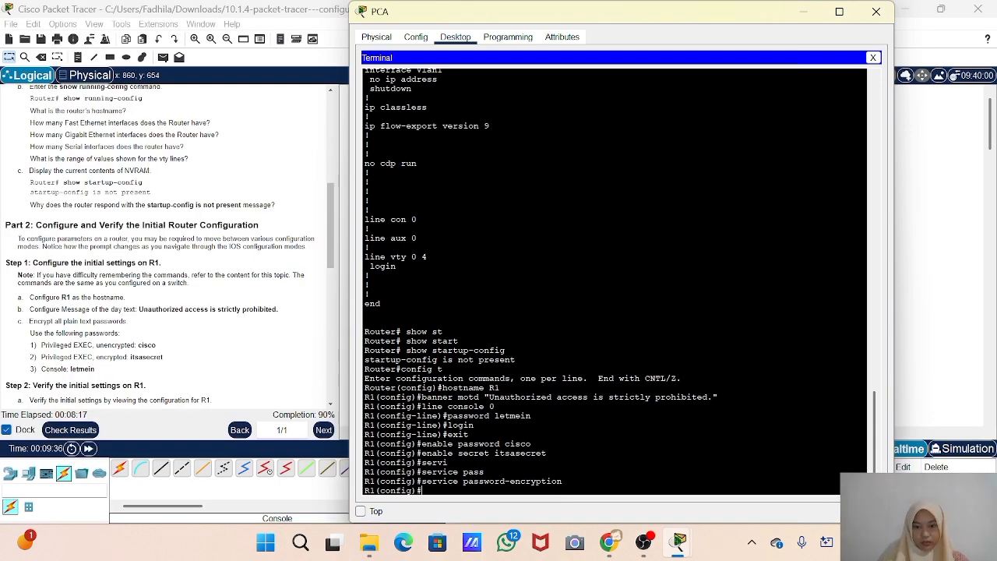
key(Return)
key(Return)
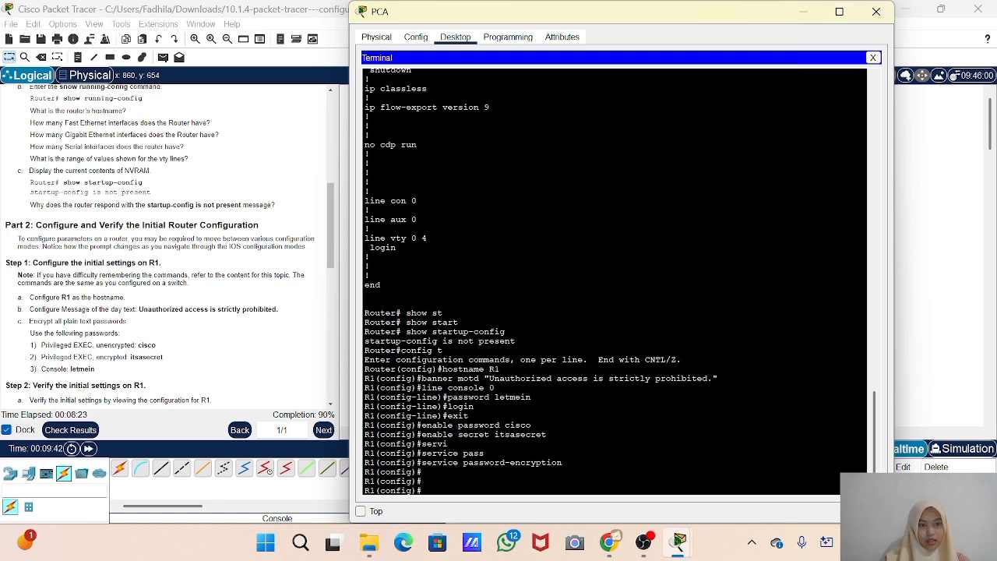
text(exit)
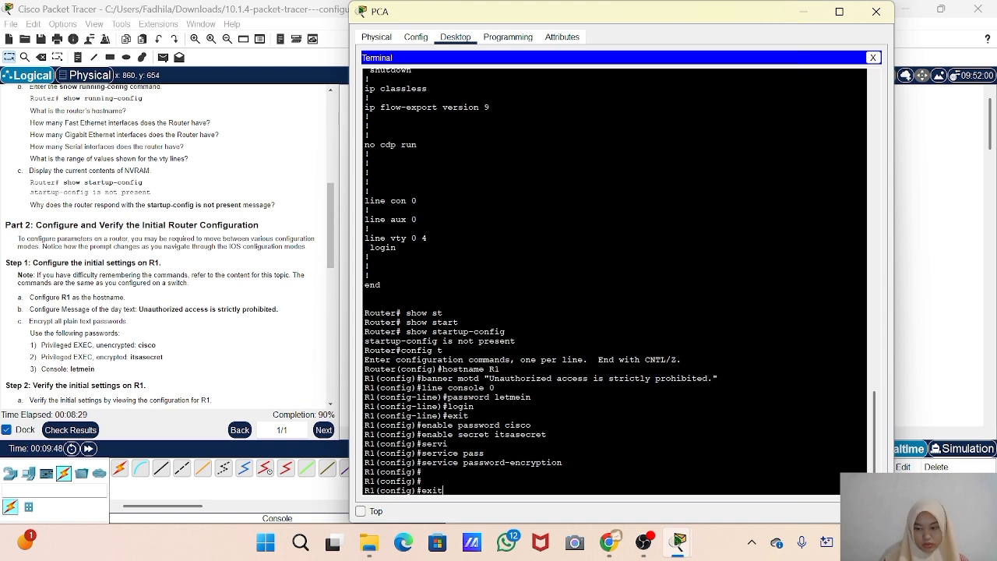
key(Return)
key(Return)
Save R1's configuration to NVRAM with copy running-config startup-config, accepting the default destination filename startup-config
text(copy running)
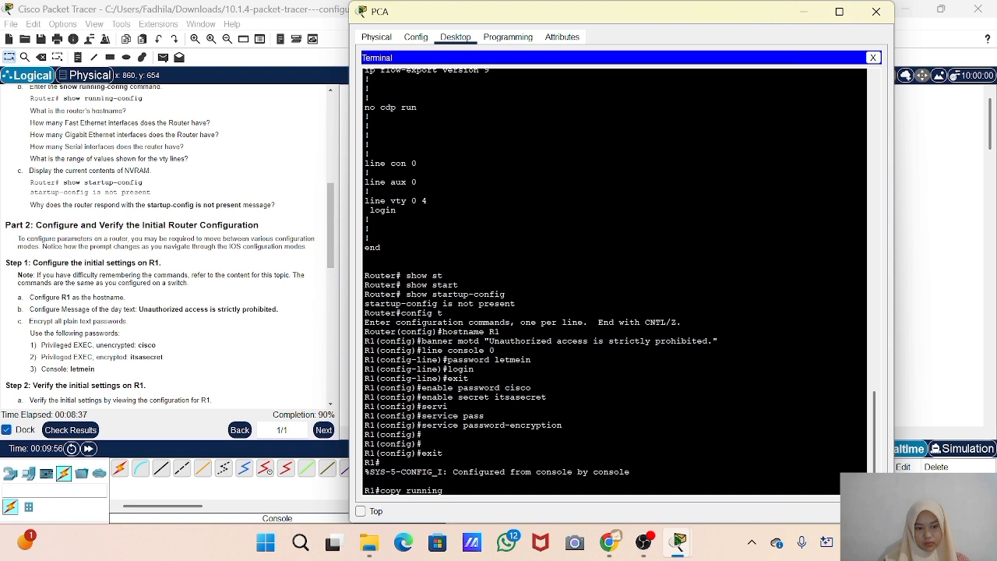
key(Tab)
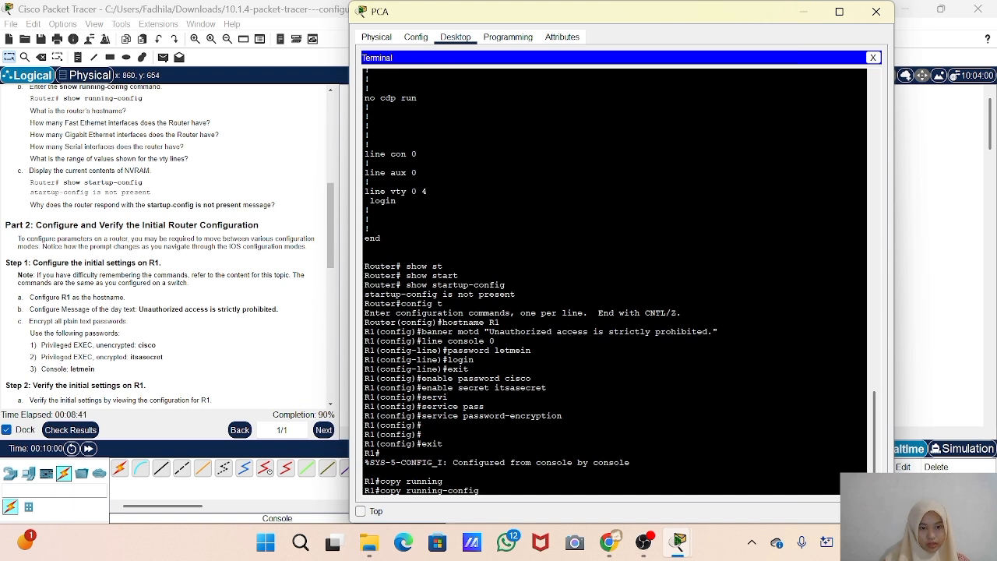
text(st)
key(Tab)
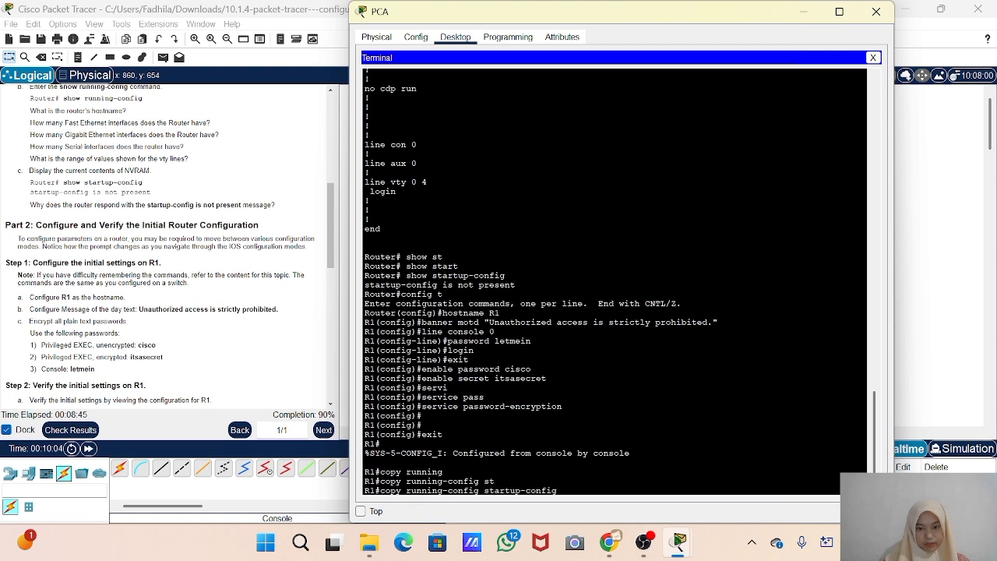
key(Return)
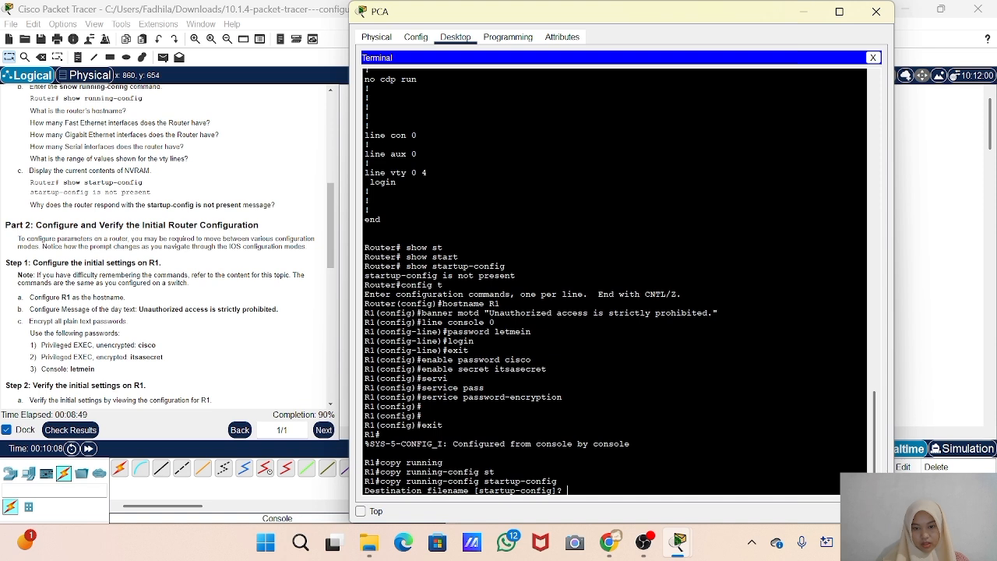
key(Return)
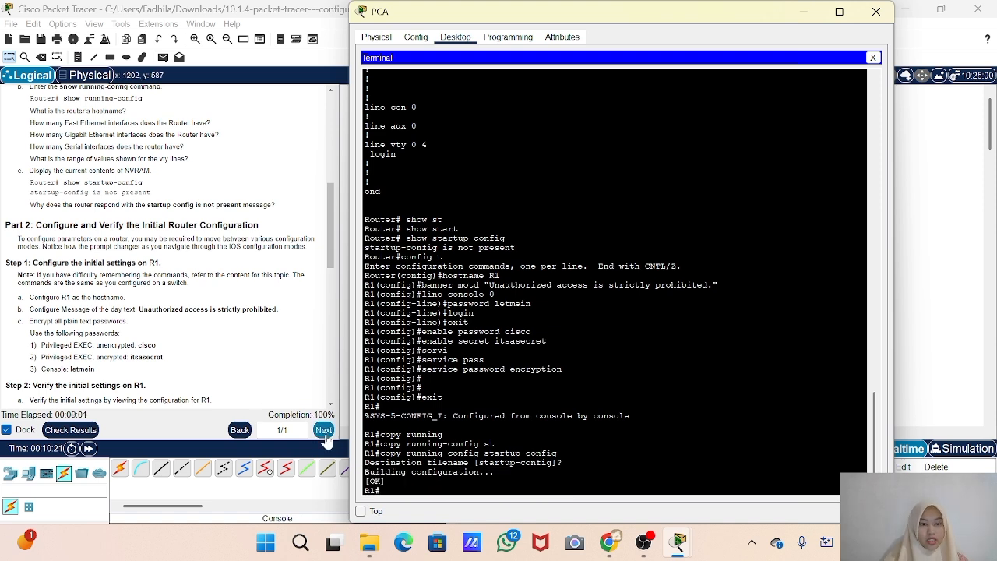
Read on to Part 3 of the instructions, recheck the activity's assessment items and score, and close the results
scroll(187, 337, down, 3)
scroll(187, 337, down, 10)
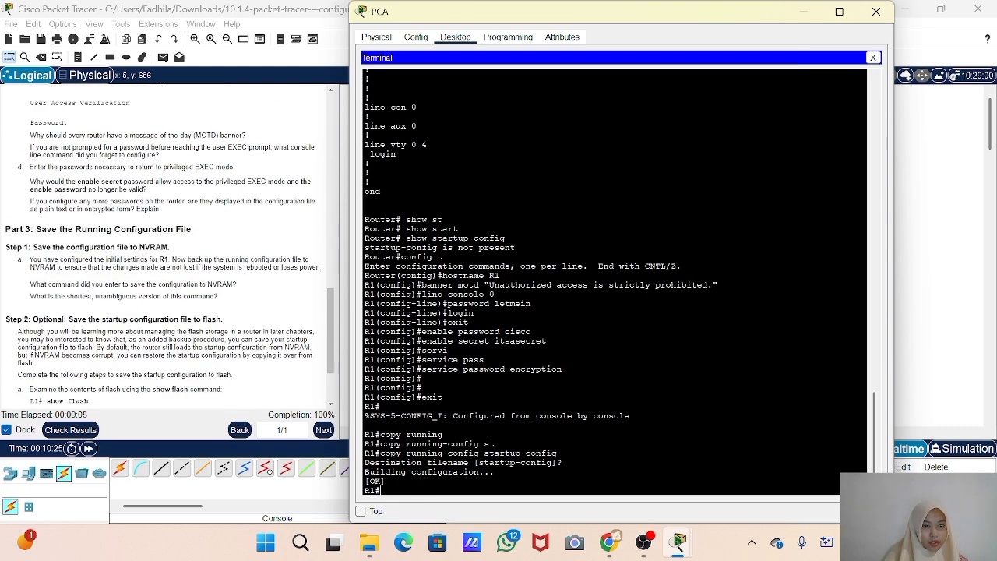
click(70, 429)
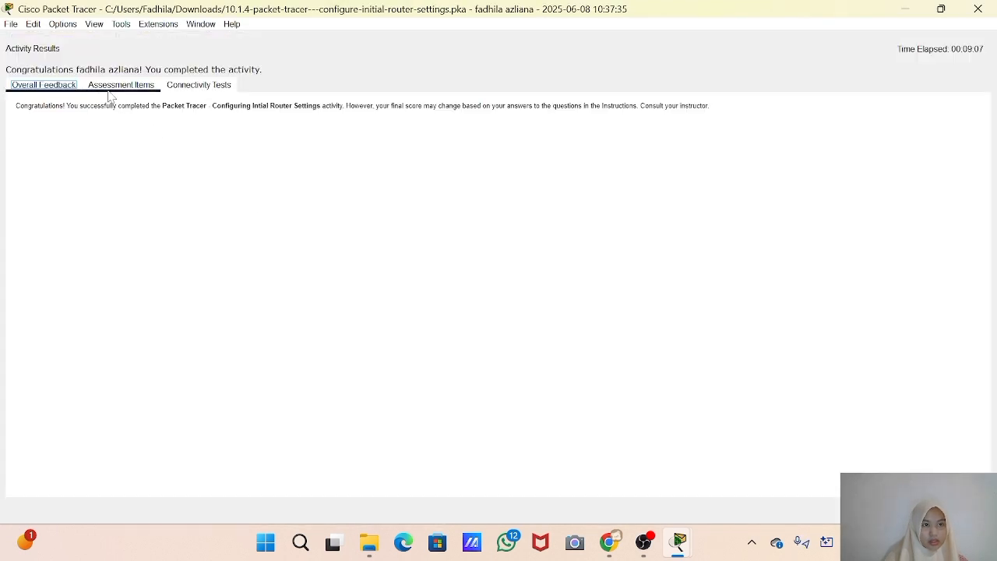
click(102, 86)
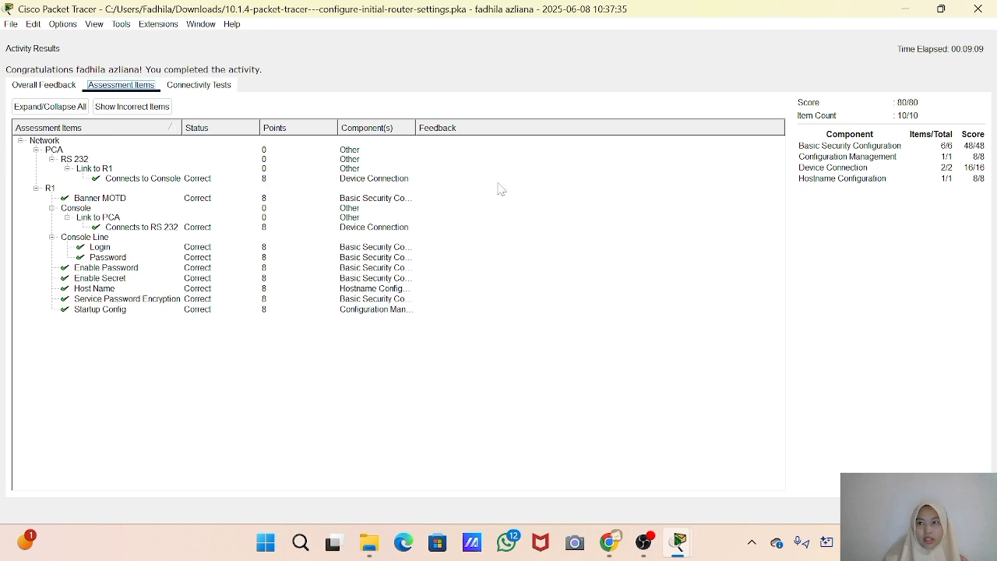
click(978, 9)
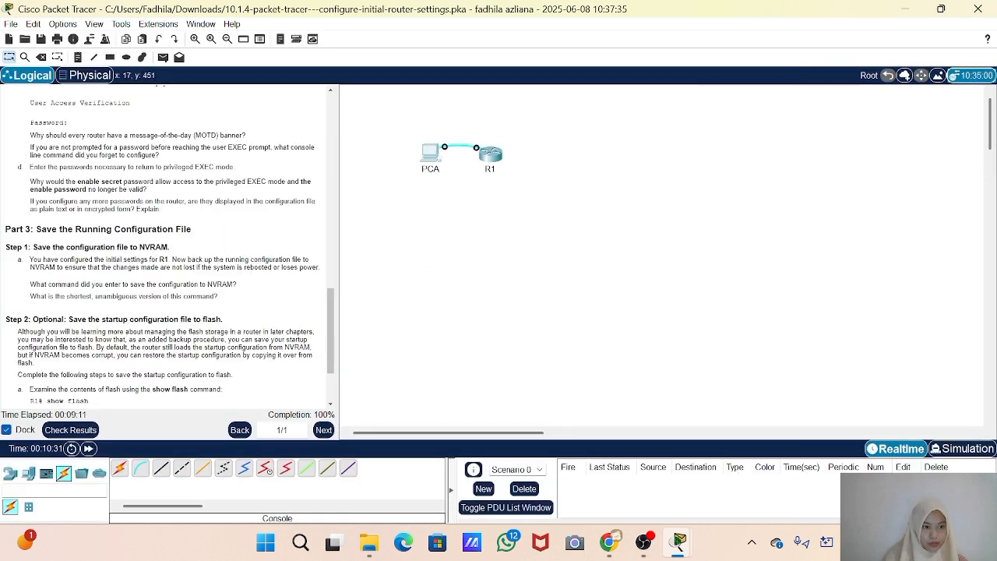
Read the optional flash backup instructions and list R1's flash contents in PCA's terminal with the show flash command
scroll(163, 249, down, 3)
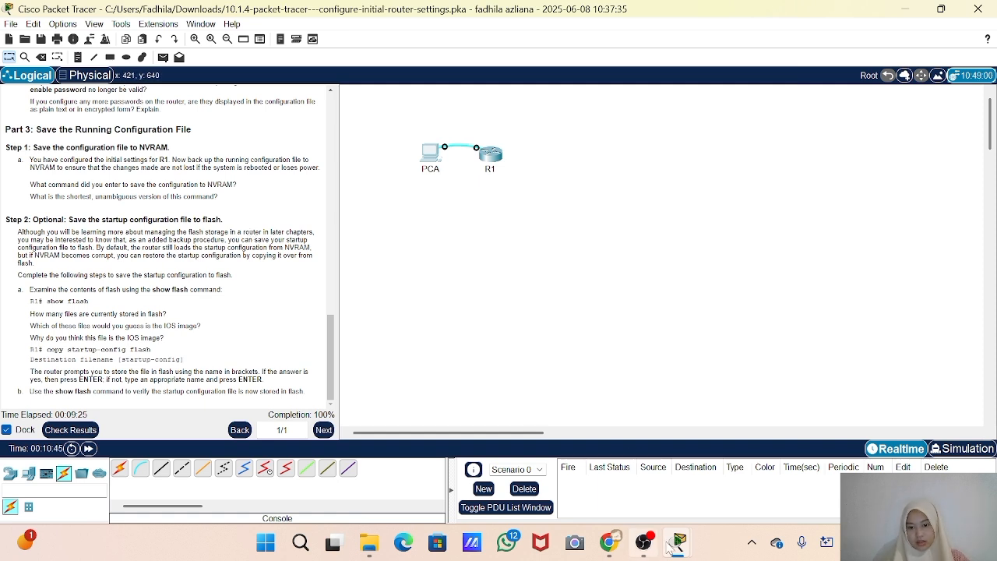
mouse_move(678, 543)
click(730, 490)
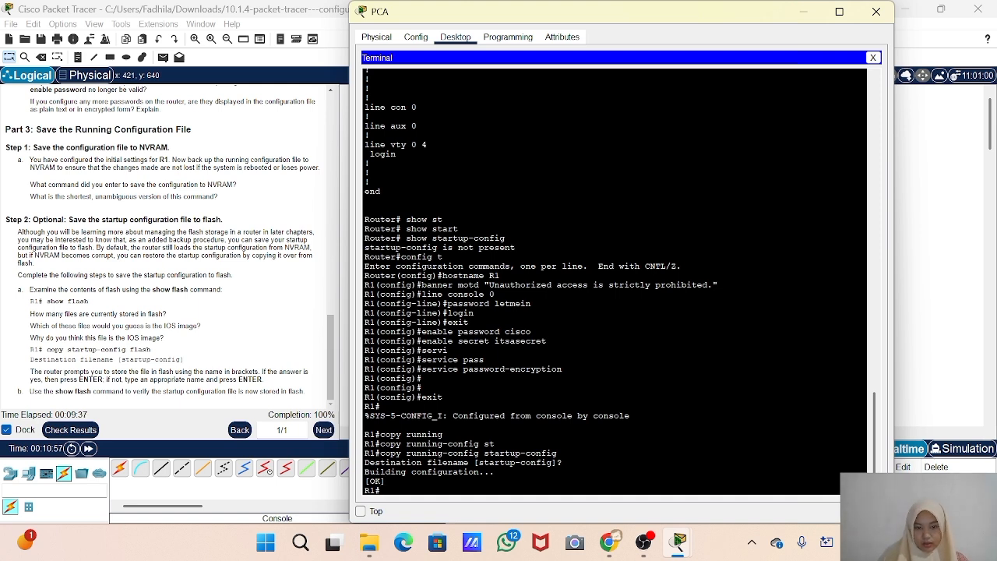
text(show)
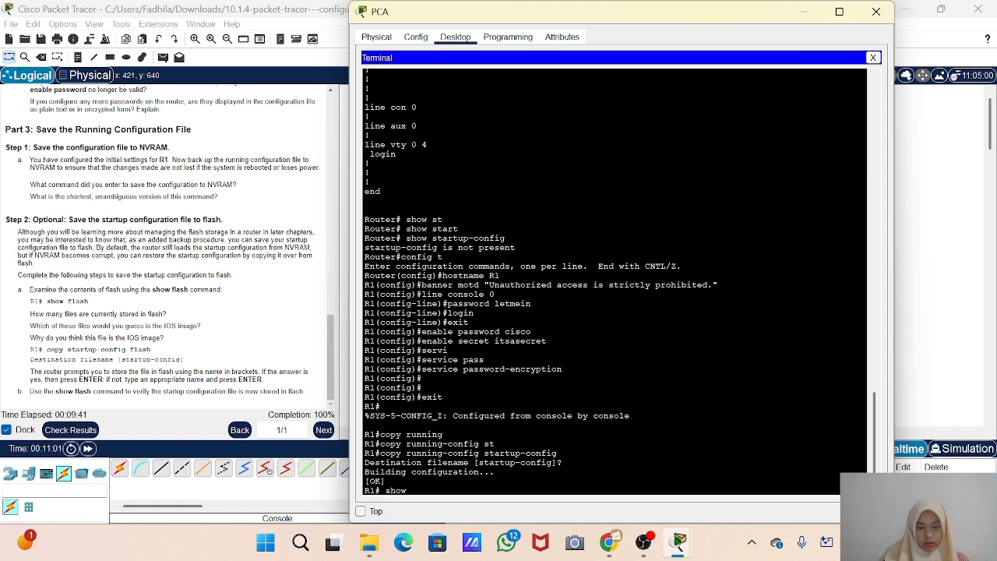
text( flash)
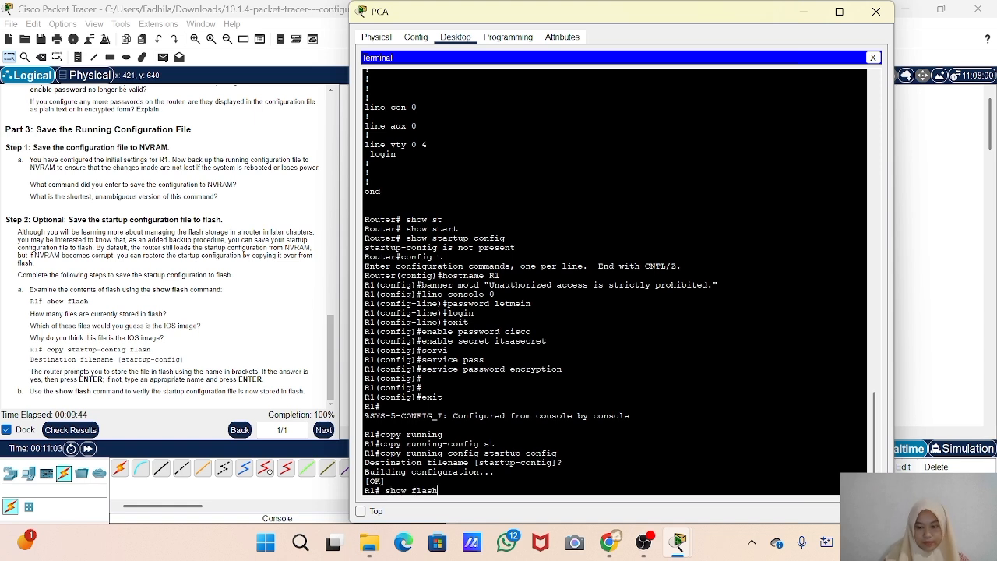
key(Return)
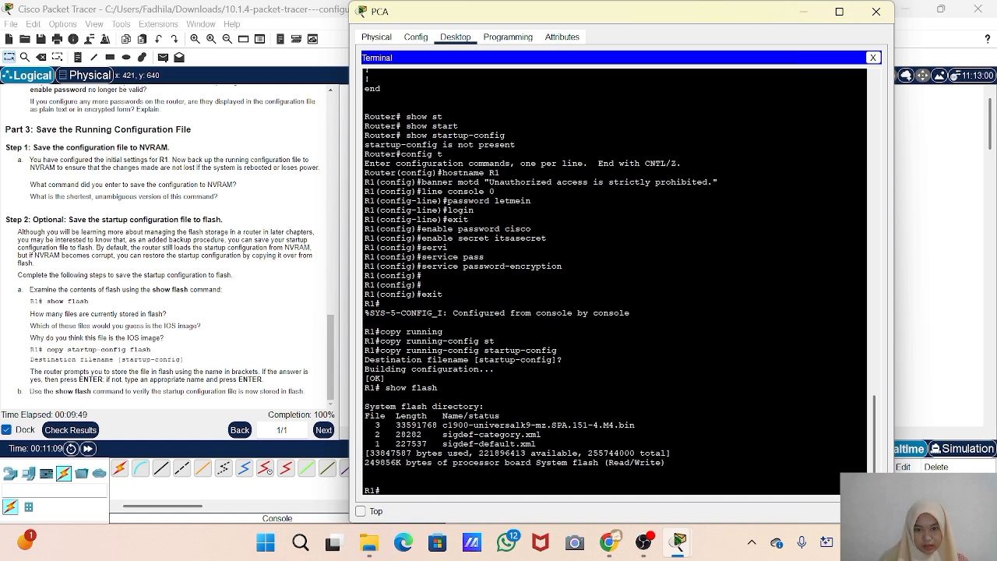
Back up R1's startup configuration to flash with copy startup-config flash, accepting the default destination filename startup-config
drag(537, 444, 447, 424)
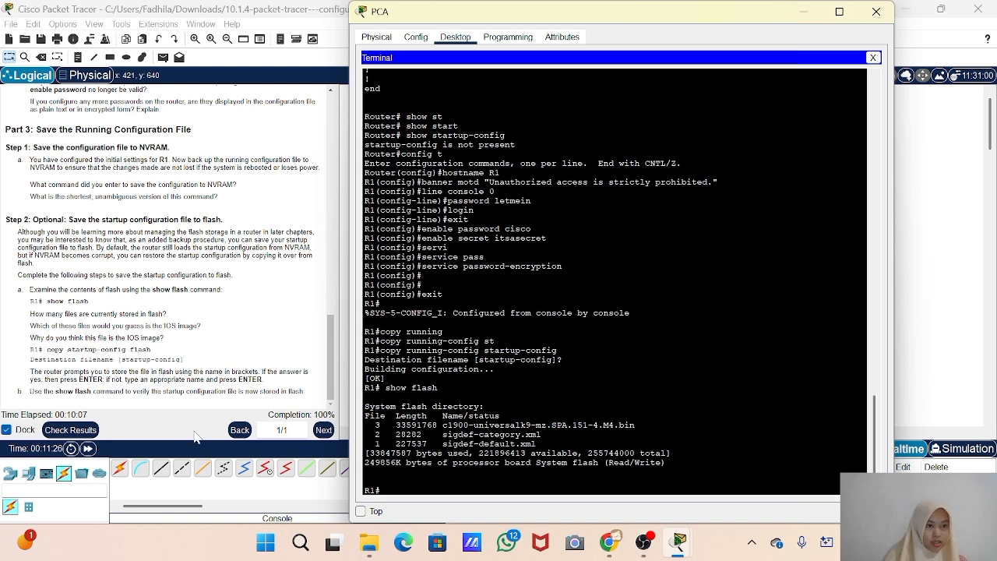
text(cop)
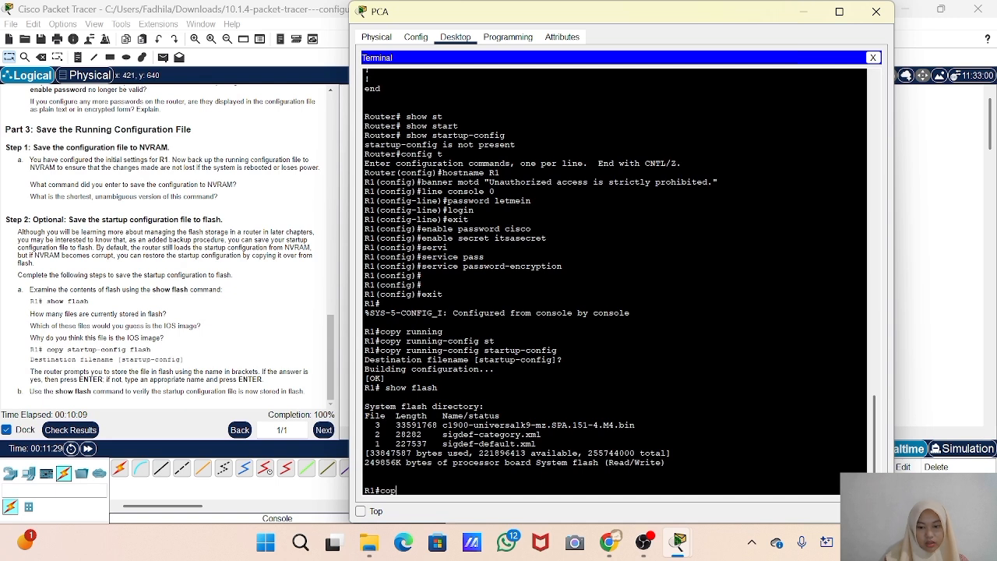
text(y st)
key(Tab)
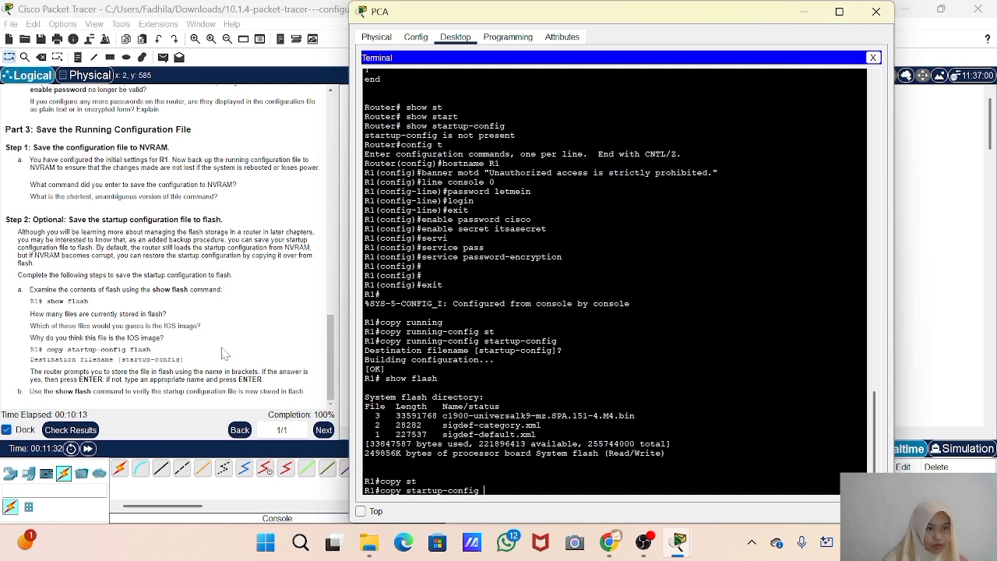
text(f)
key(Tab)
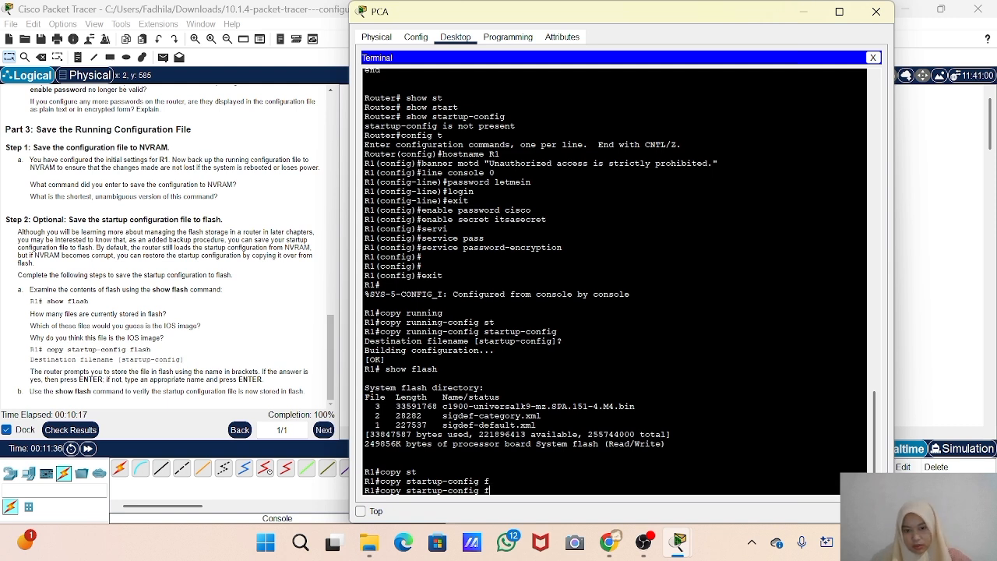
text(lash)
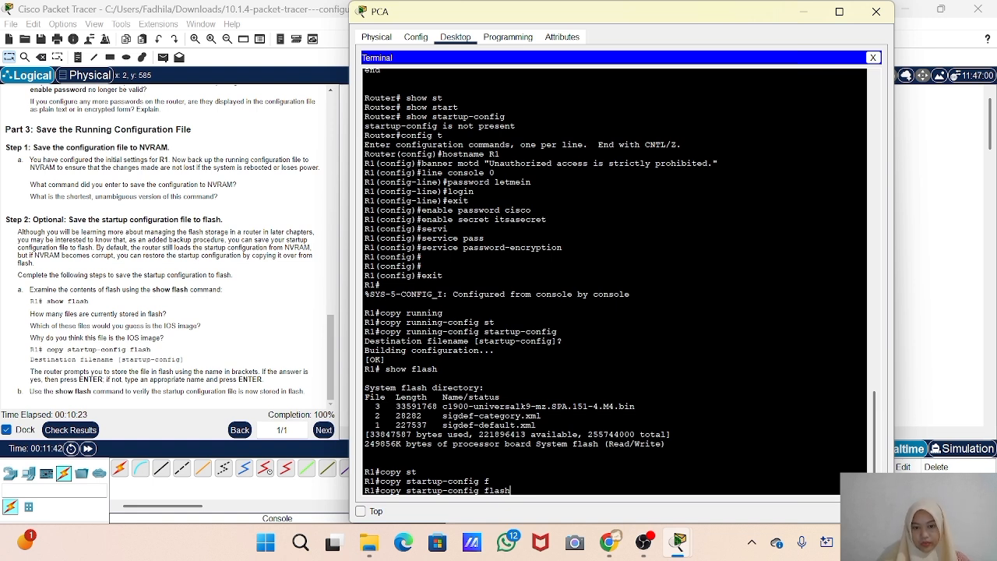
key(Return)
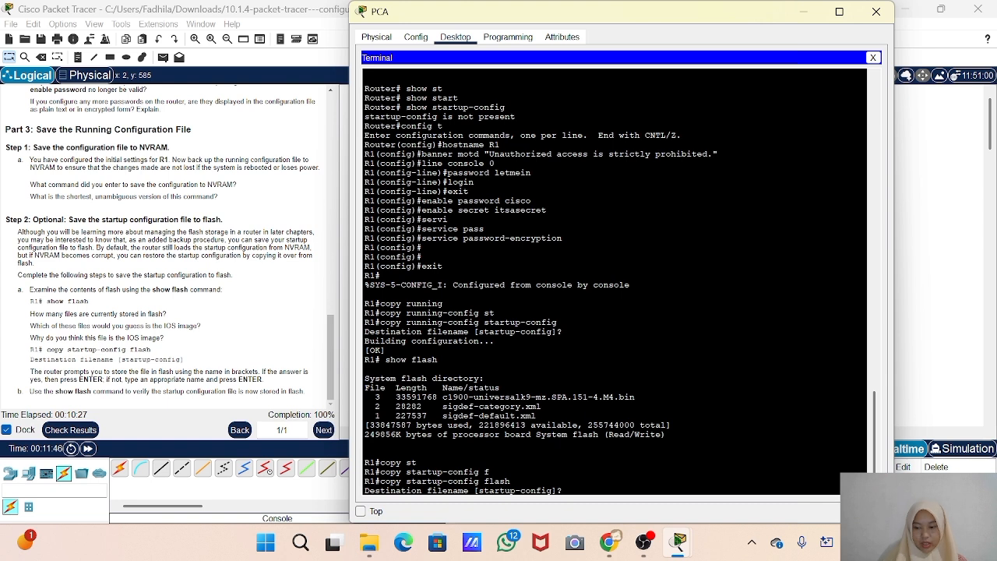
key(Return)
key(Return)
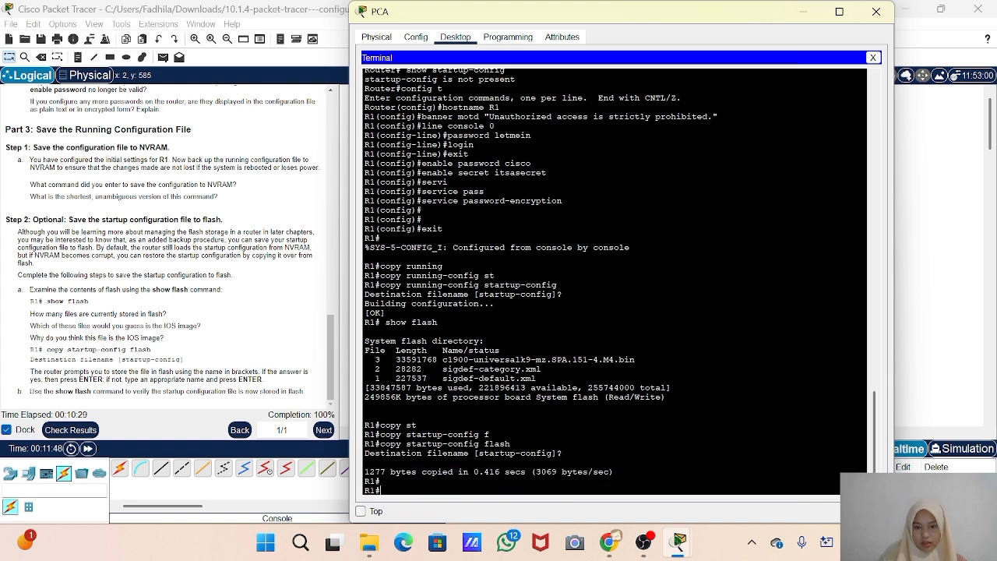
List R1's flash contents again with show flash and check for the startup-config file entry
text(show)
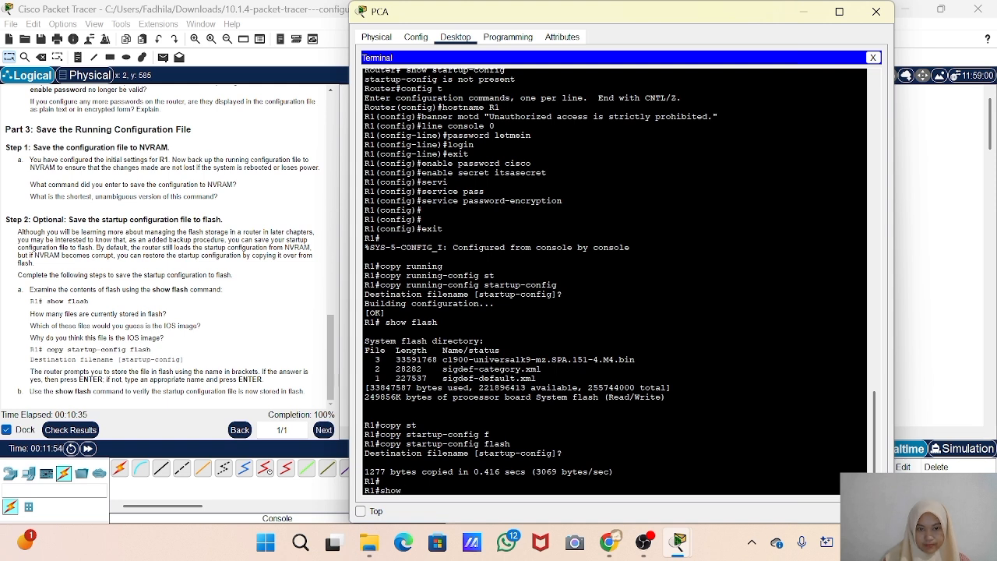
text(flash)
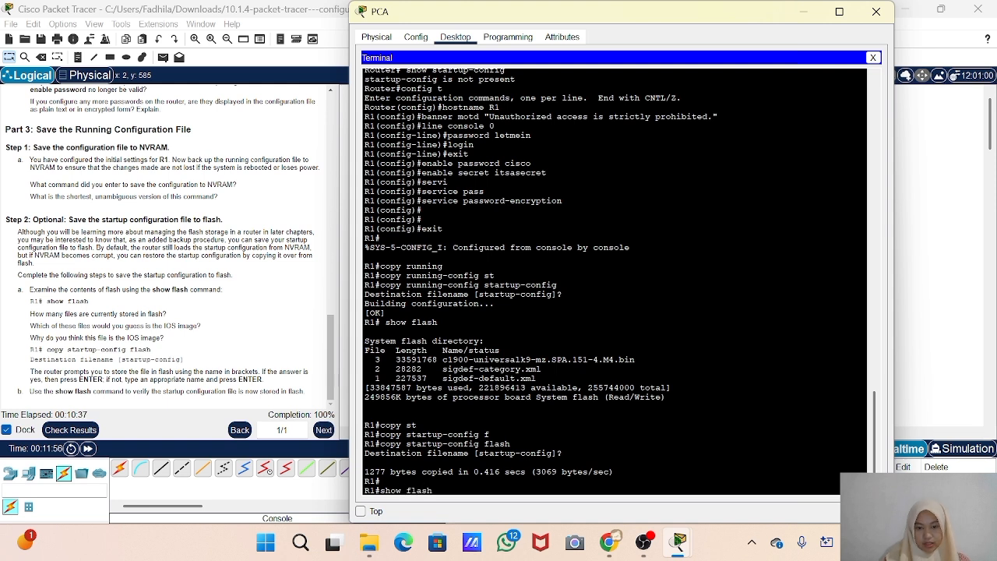
key(Return)
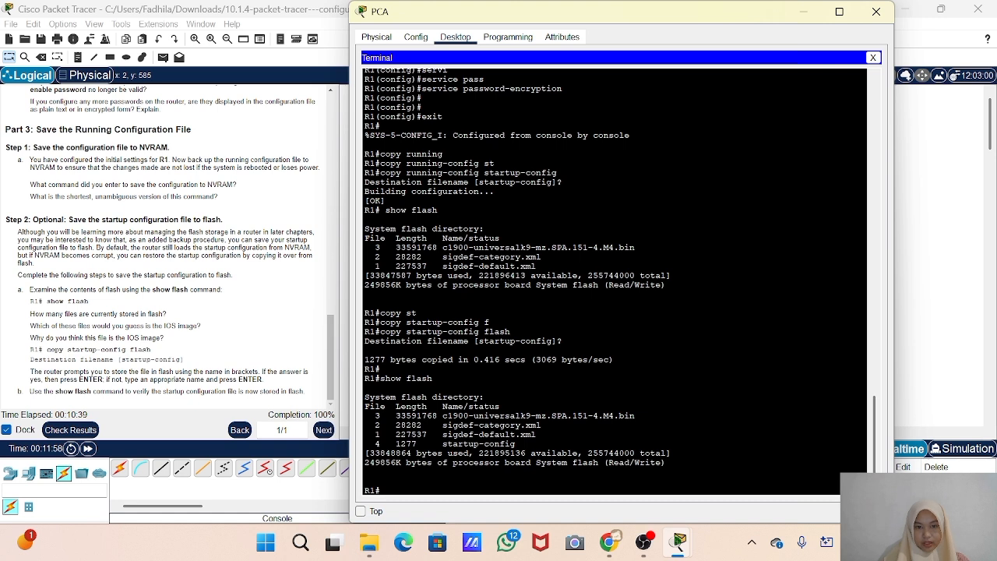
drag(516, 444, 364, 443)
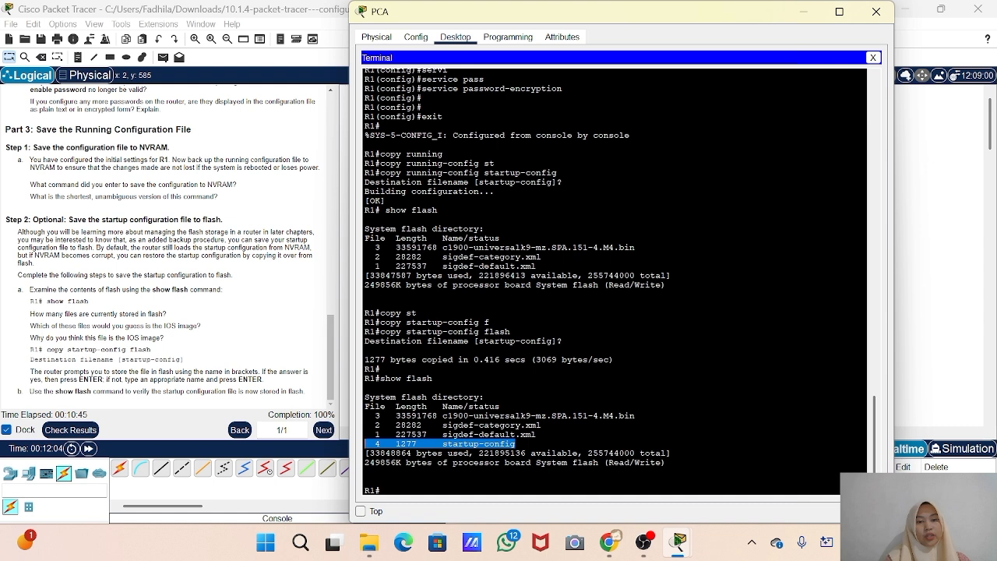
click(400, 452)
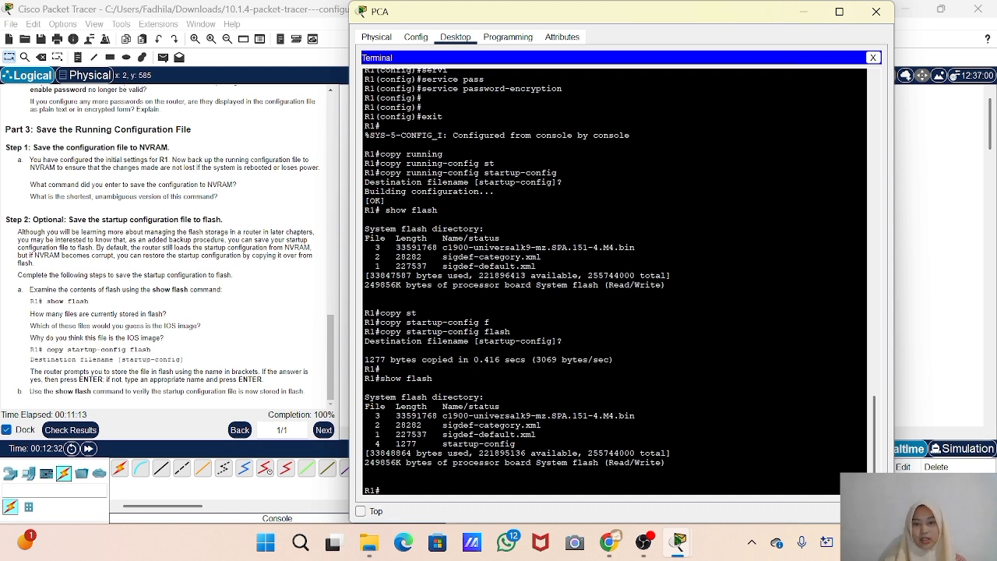
Review the executed copy startup-config flash command in the terminal output, then close PCA's window
drag(511, 332, 468, 331)
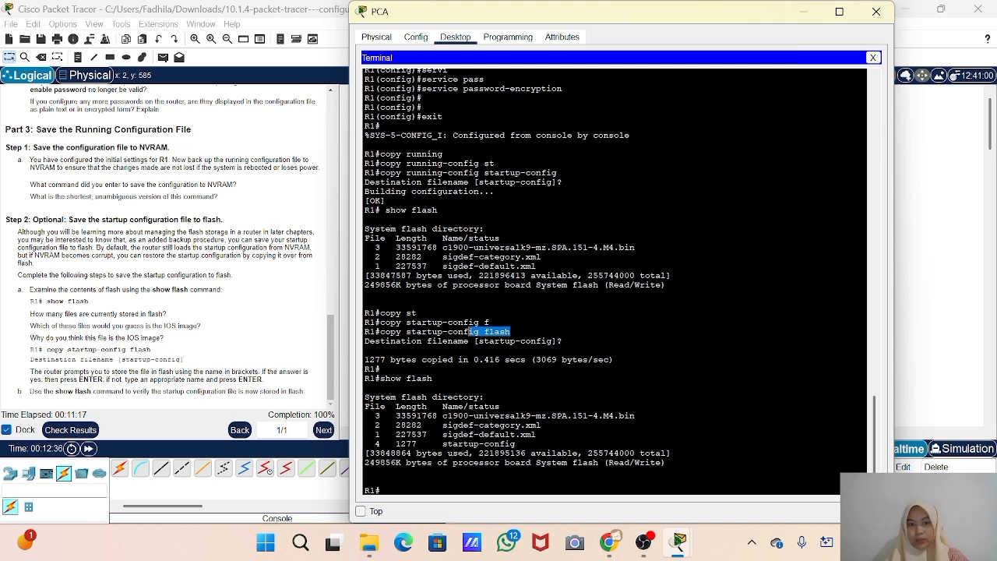
click(511, 332)
drag(511, 332, 381, 333)
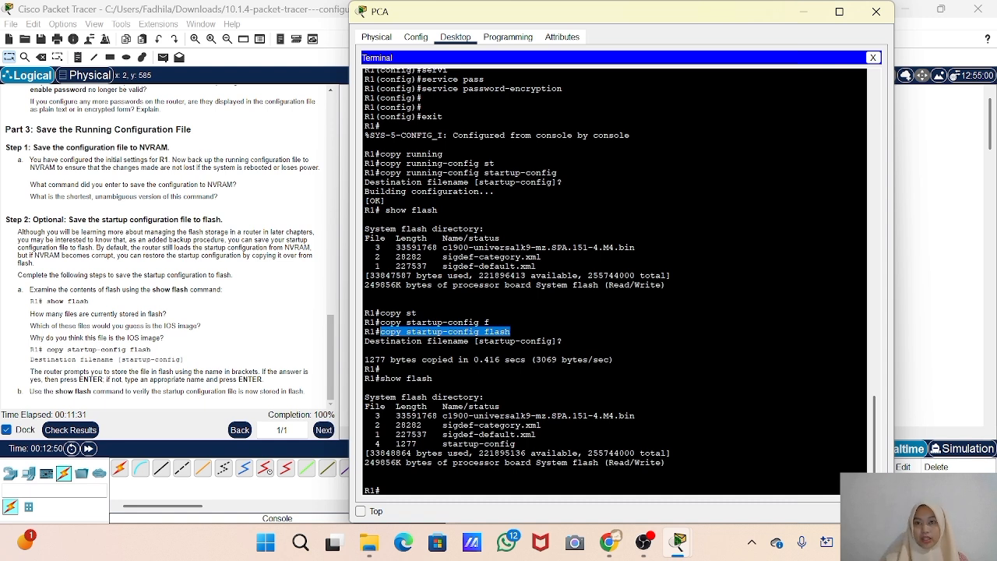
click(876, 12)
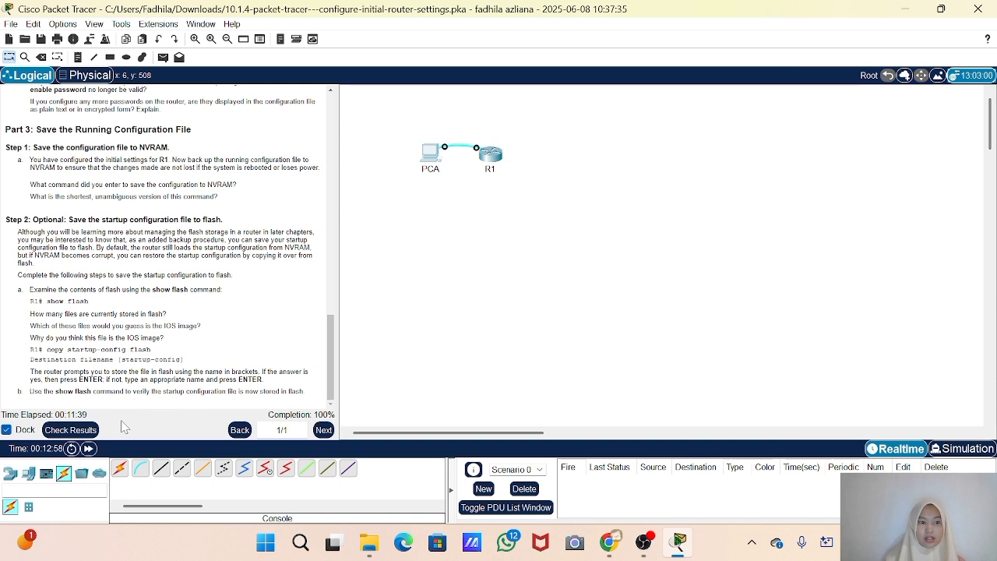
Check the activity results, review the assessment items and score, and close the results
click(69, 430)
click(117, 85)
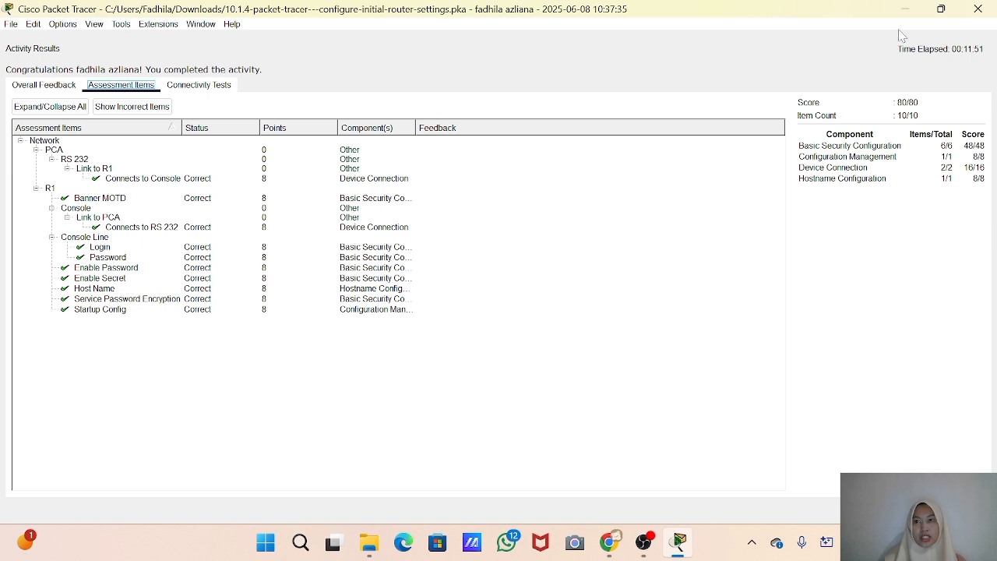
click(979, 10)
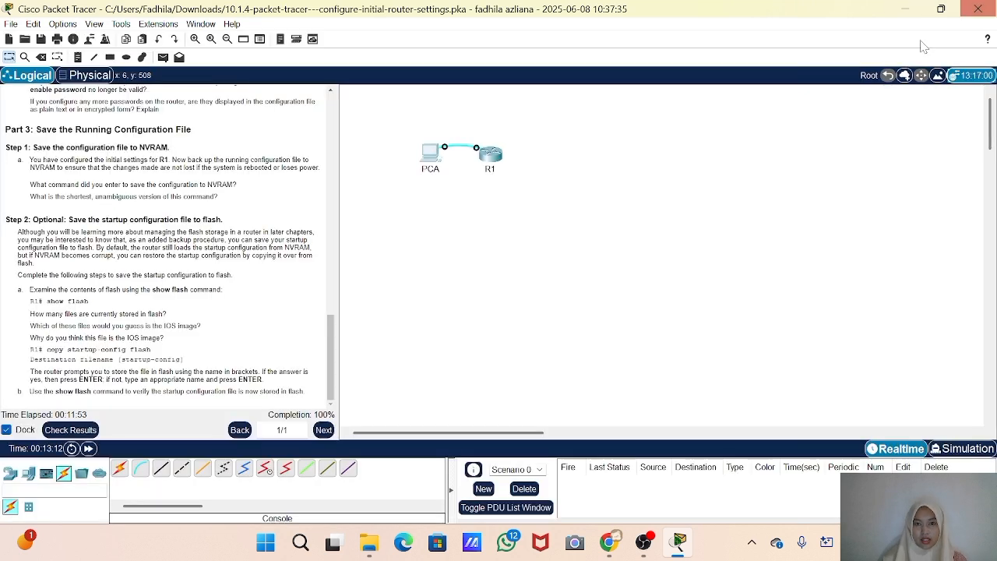